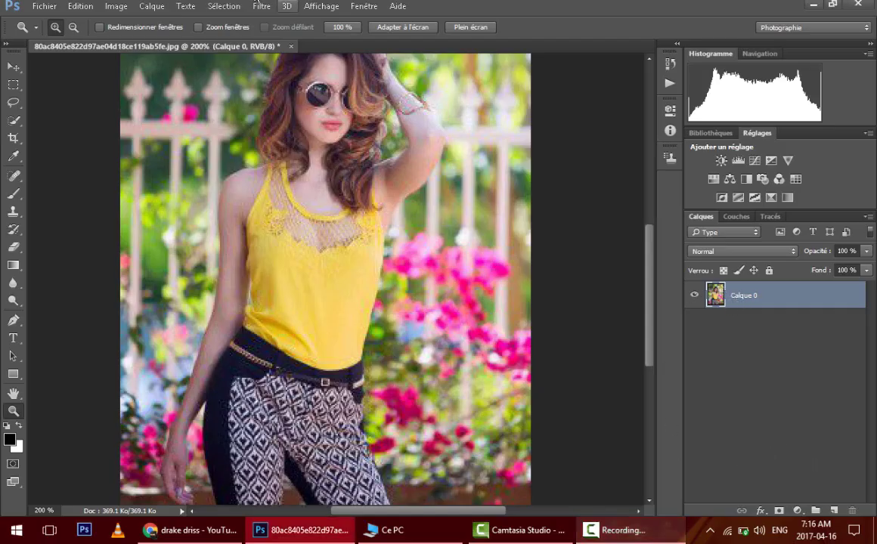
- Open the Image menu for the yellow-top portrait photo
{"action": "left_click", "coordinate": [113, 7]}
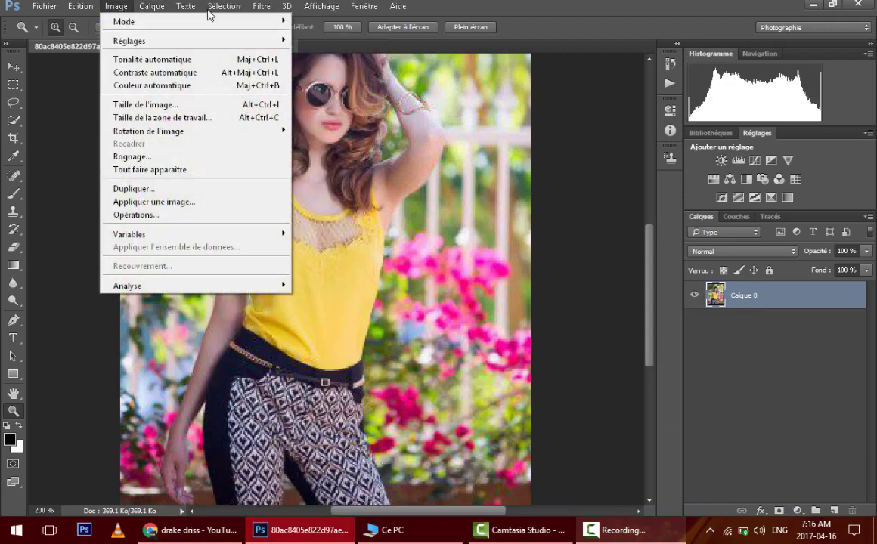
{"action": "mouse_move", "coordinate": [151, 21]}
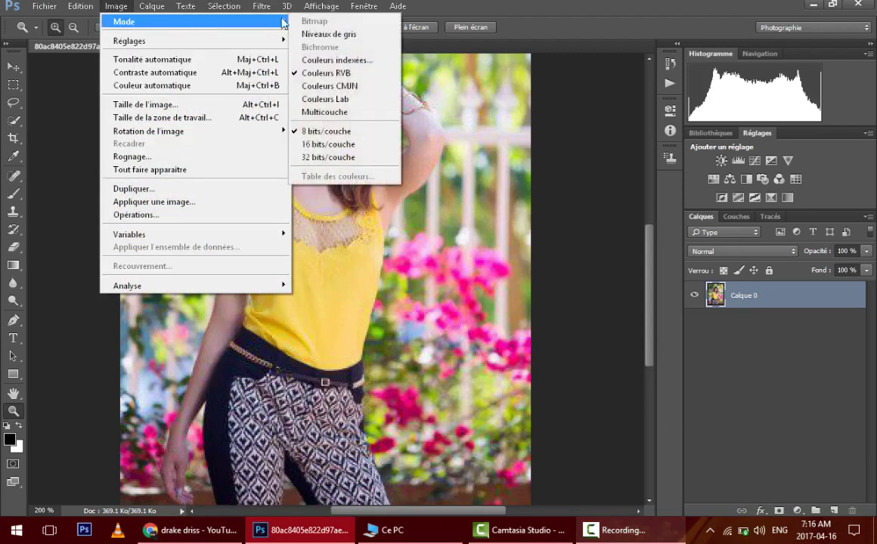
- Convert the portrait to Lab colour and copy the entire a channel
{"action": "left_click", "coordinate": [316, 99]}
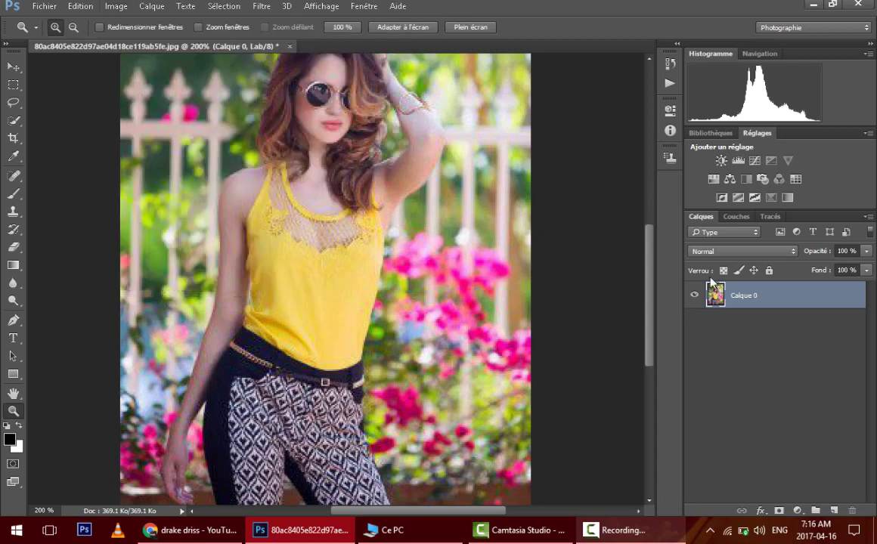
{"action": "left_click", "coordinate": [737, 217]}
{"action": "left_click", "coordinate": [725, 286]}
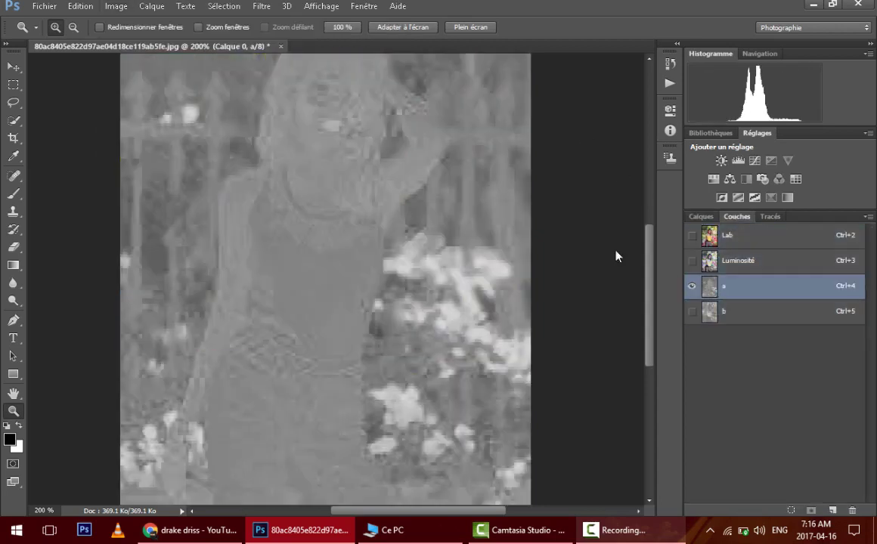
{"action": "left_click", "coordinate": [224, 6]}
{"action": "left_click", "coordinate": [227, 21]}
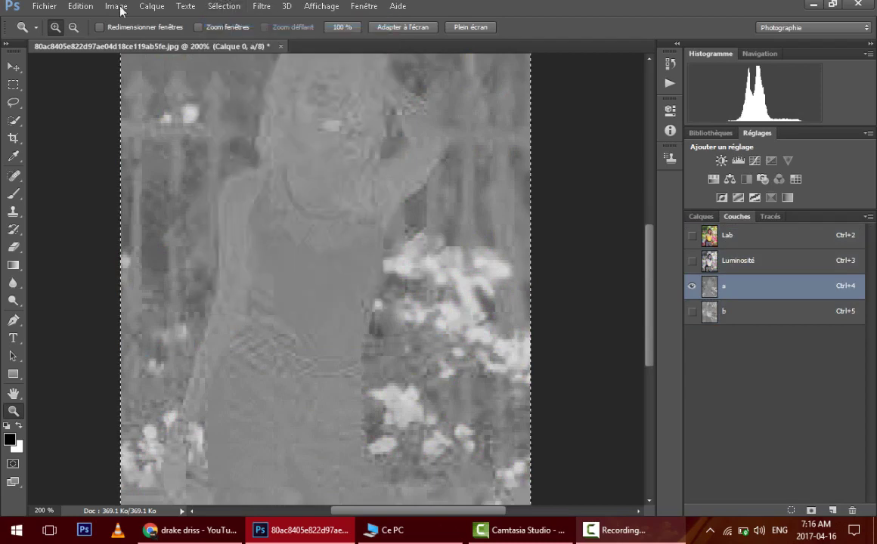
{"action": "left_click", "coordinate": [80, 6]}
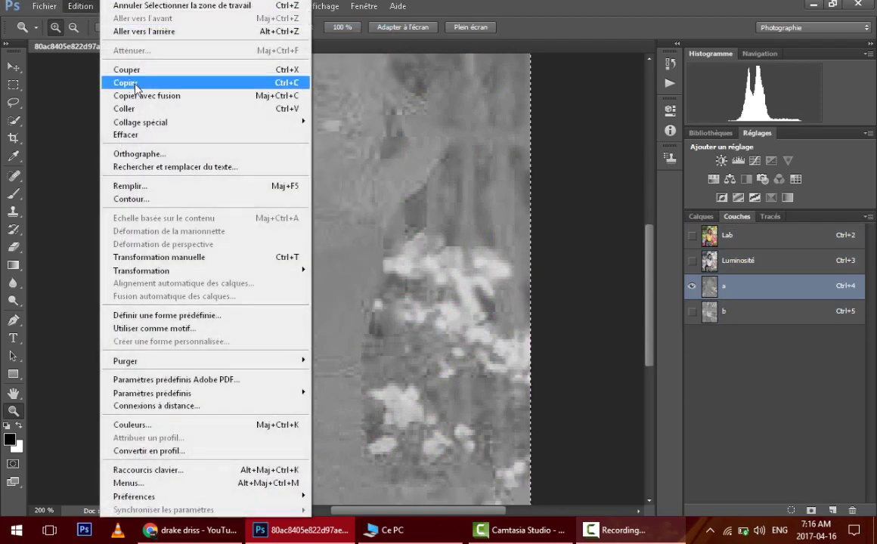
{"action": "left_click", "coordinate": [77, 9]}
- Paste the a channel into the b channel and return to the Lab composite
{"action": "left_click", "coordinate": [76, 10]}
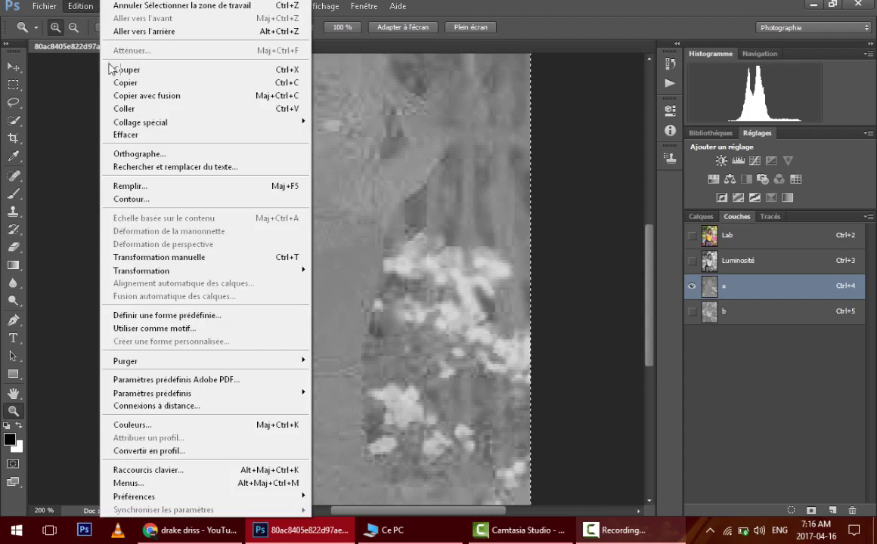
{"action": "left_click", "coordinate": [125, 83]}
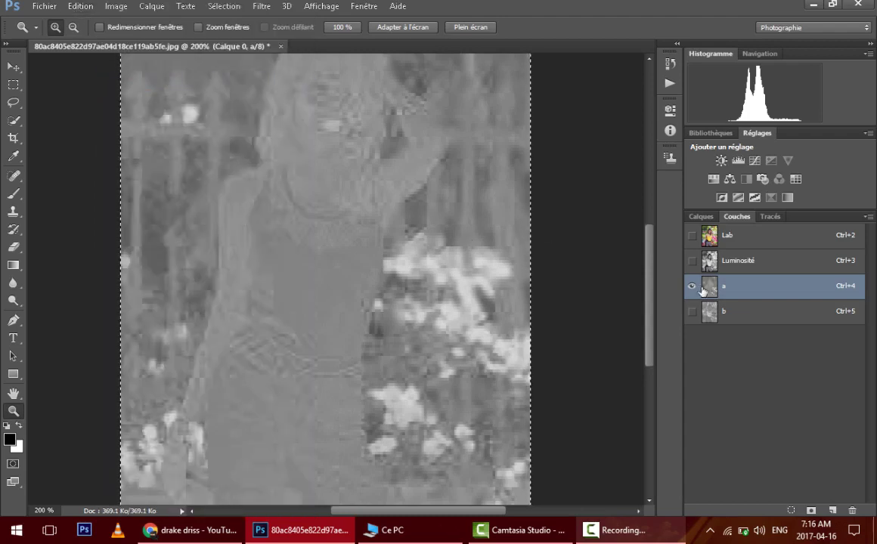
{"action": "key", "text": "ctrl+5"}
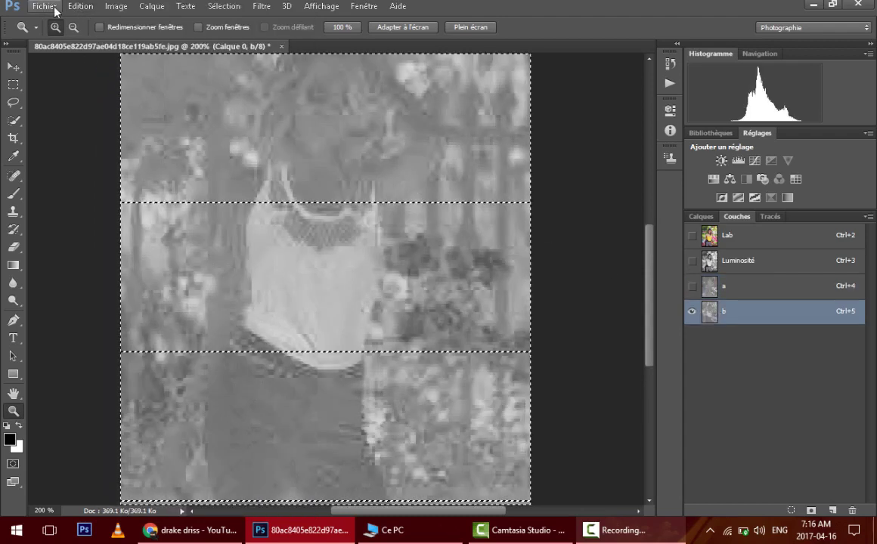
{"action": "left_click", "coordinate": [81, 12]}
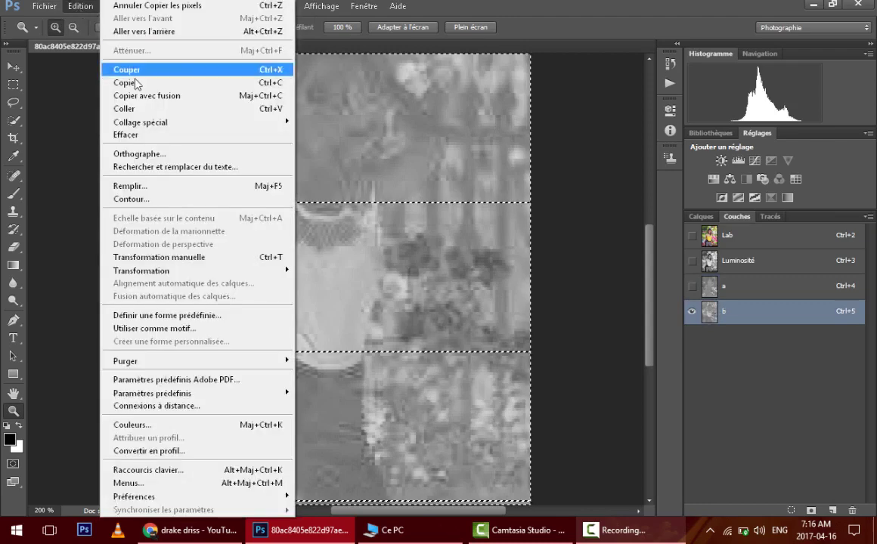
{"action": "left_click", "coordinate": [130, 107]}
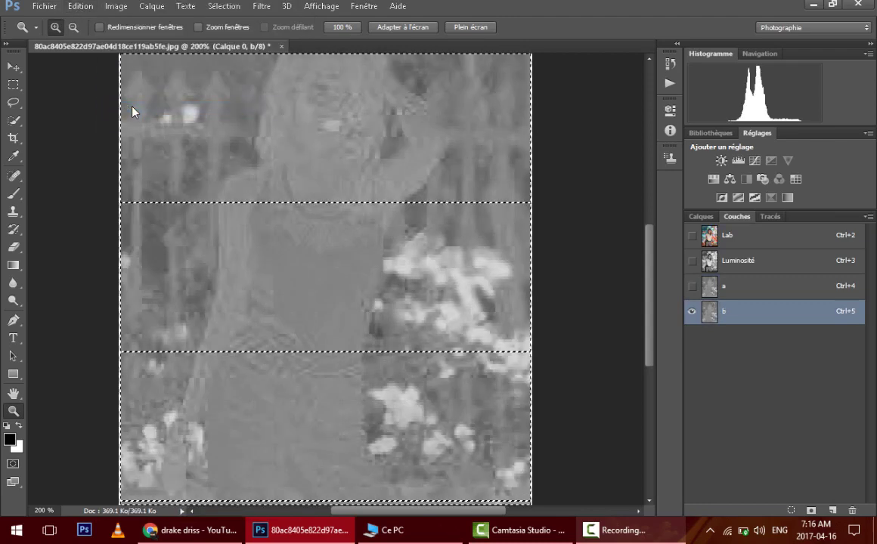
{"action": "left_click", "coordinate": [709, 239]}
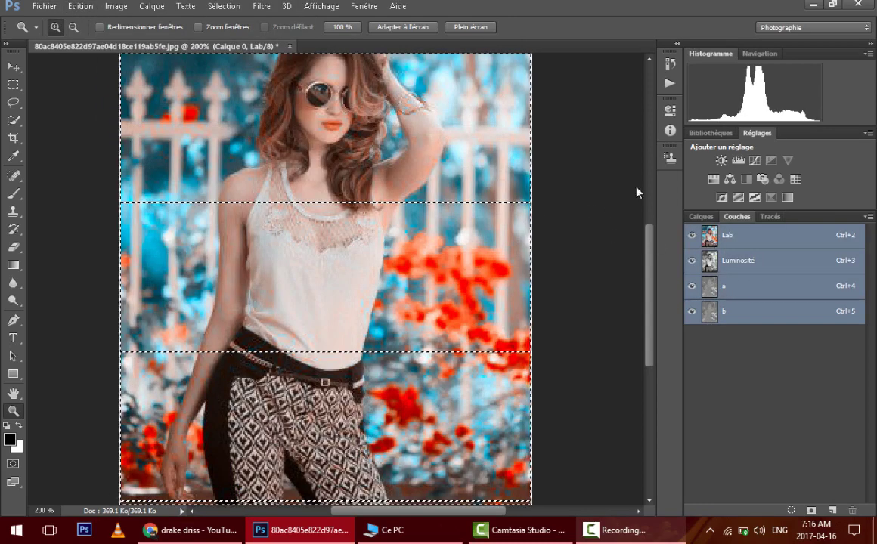
- Deselect the canvas and convert the recoloured portrait back to RGB 8-bit colour
{"action": "left_click", "coordinate": [224, 8]}
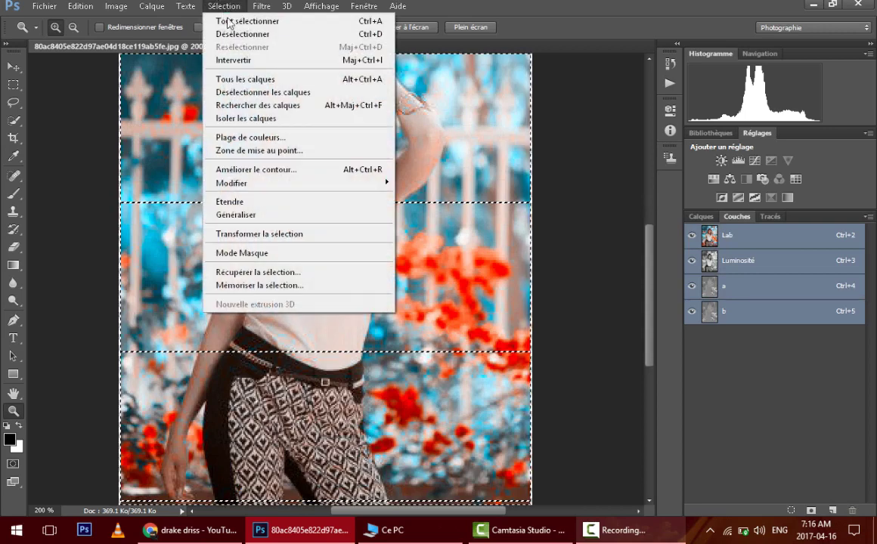
{"action": "left_click", "coordinate": [228, 37]}
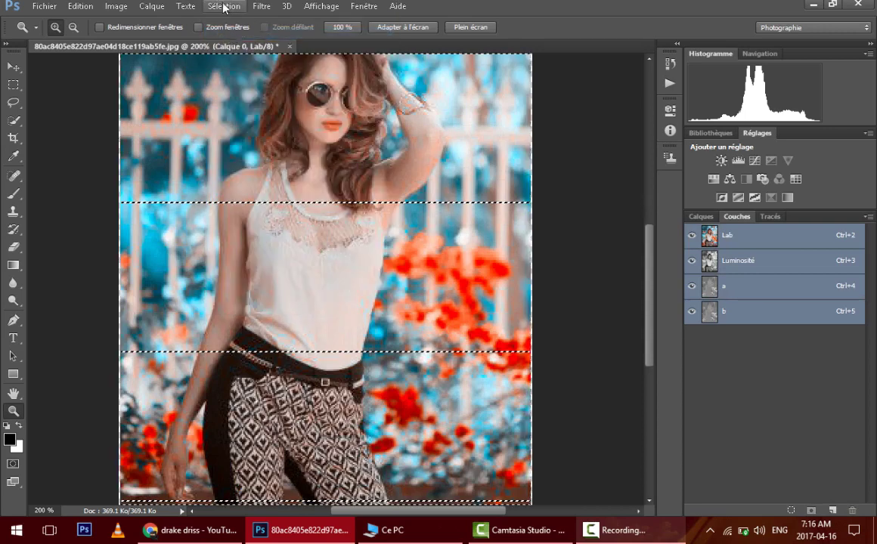
{"action": "left_click", "coordinate": [701, 217]}
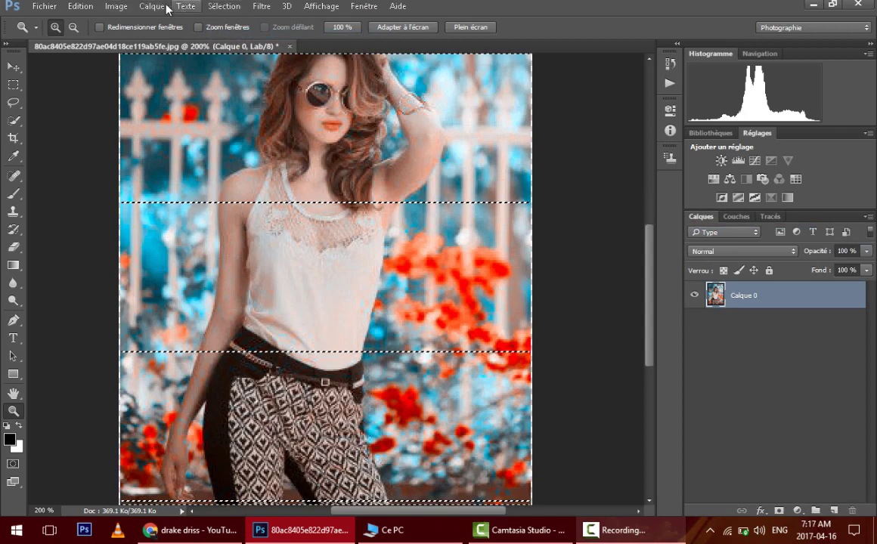
{"action": "left_click", "coordinate": [114, 8]}
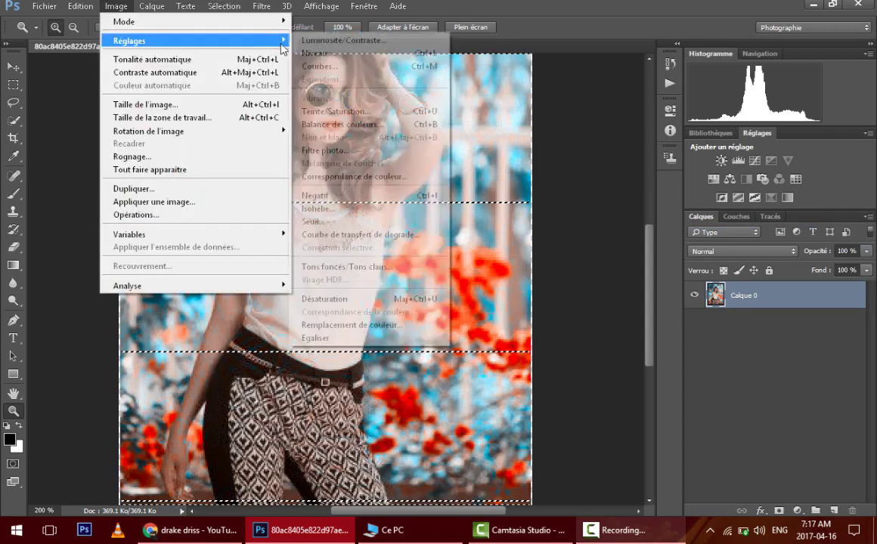
{"action": "mouse_move", "coordinate": [192, 21]}
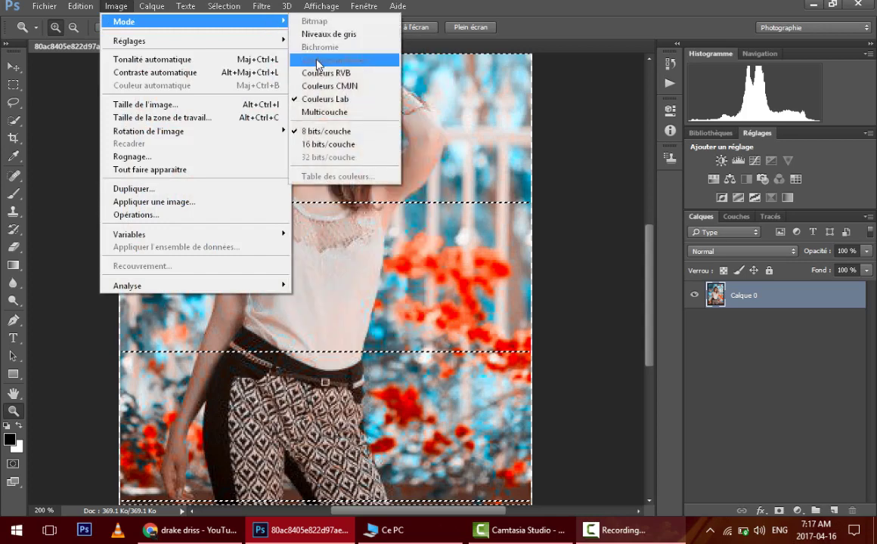
{"action": "left_click", "coordinate": [307, 71]}
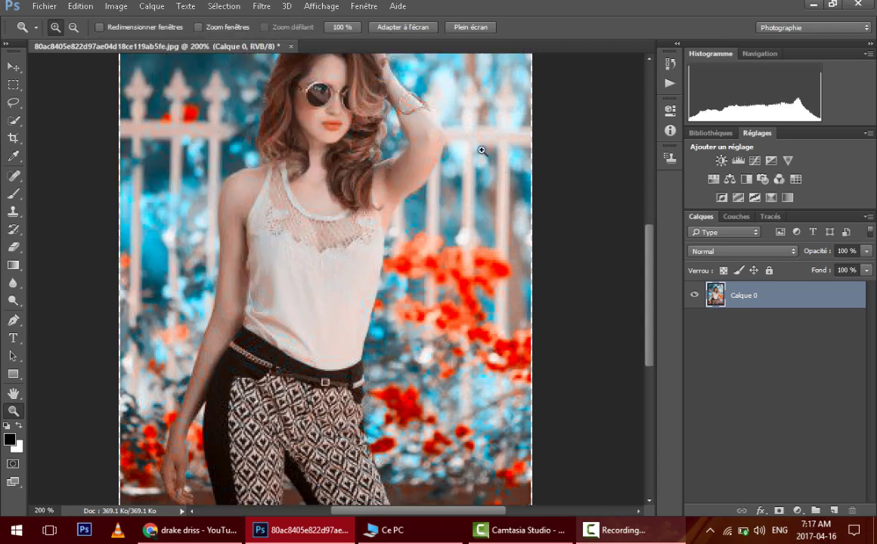
{"action": "left_click", "coordinate": [225, 7]}
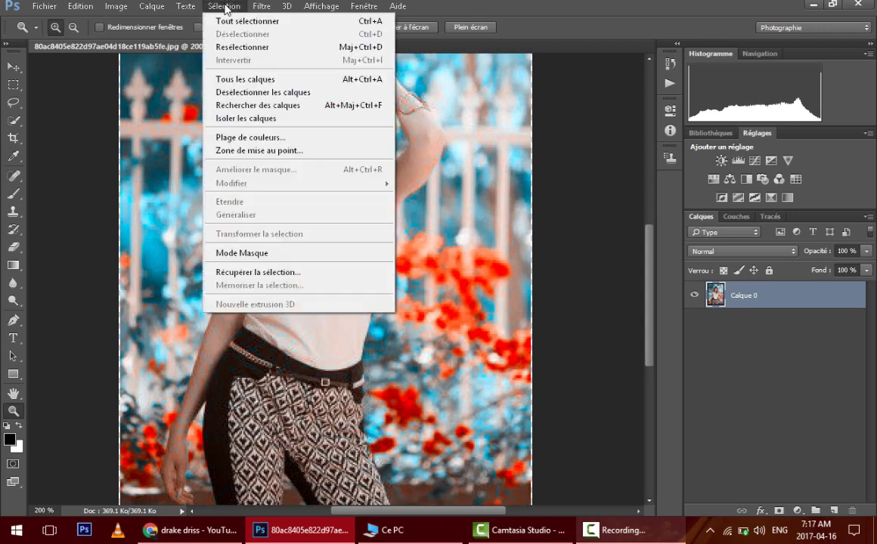
{"action": "left_click", "coordinate": [72, 78]}
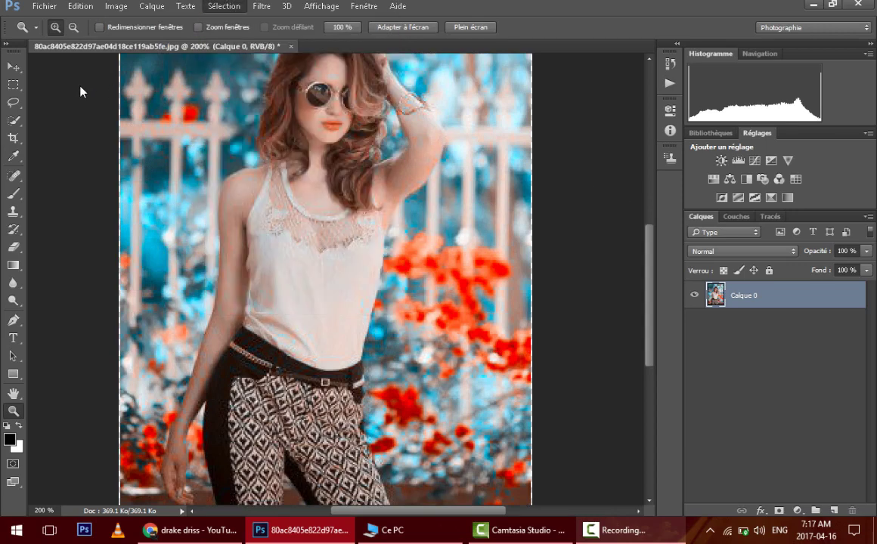
- Zoom out to 100% and compare the original snapshot with the Couleurs RVB state in History
{"action": "left_click", "coordinate": [73, 28]}
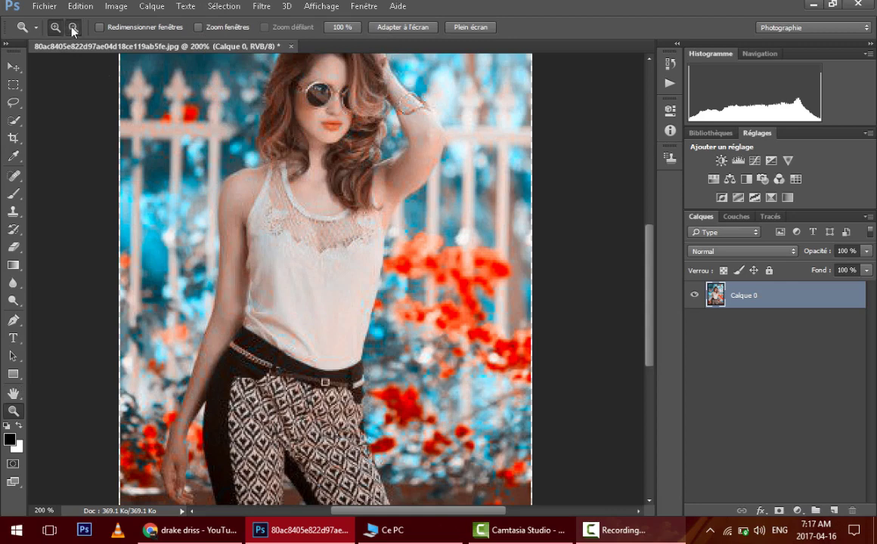
{"action": "left_click", "coordinate": [200, 125]}
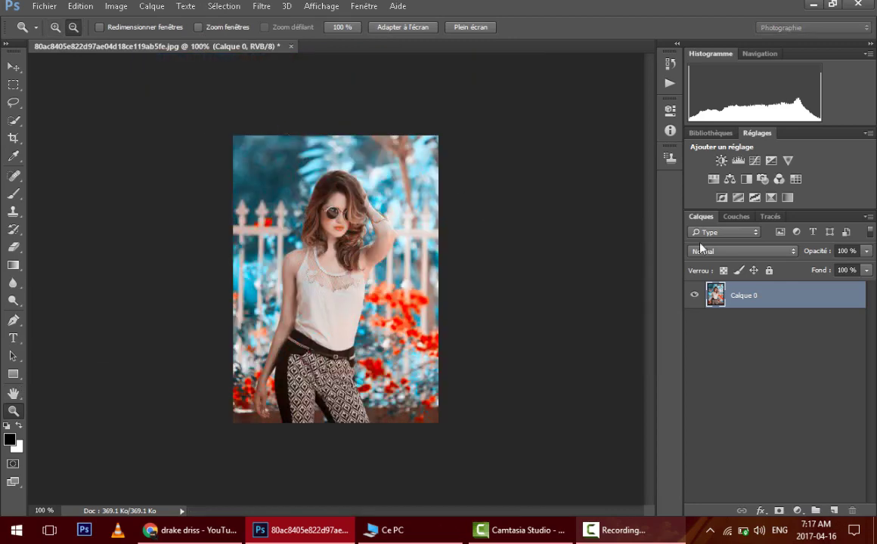
{"action": "left_click", "coordinate": [670, 64]}
{"action": "left_click", "coordinate": [606, 79]}
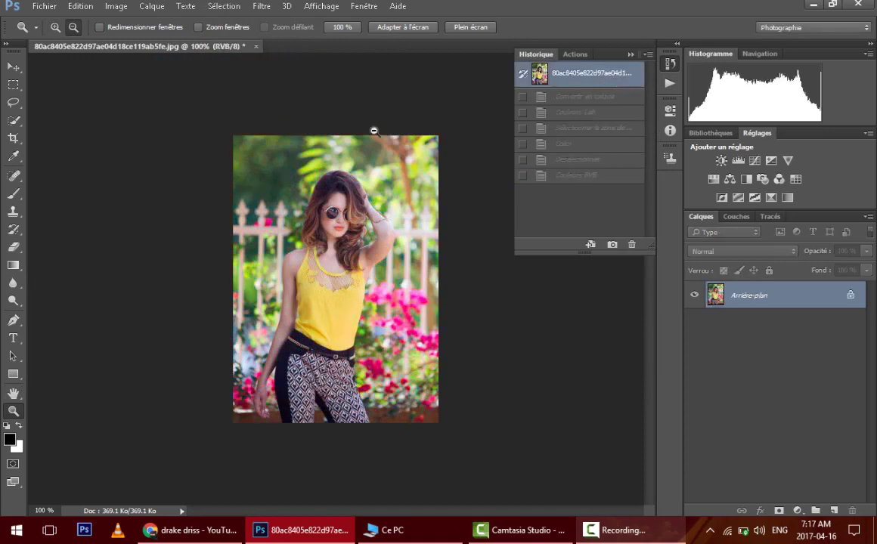
{"action": "left_click", "coordinate": [584, 175]}
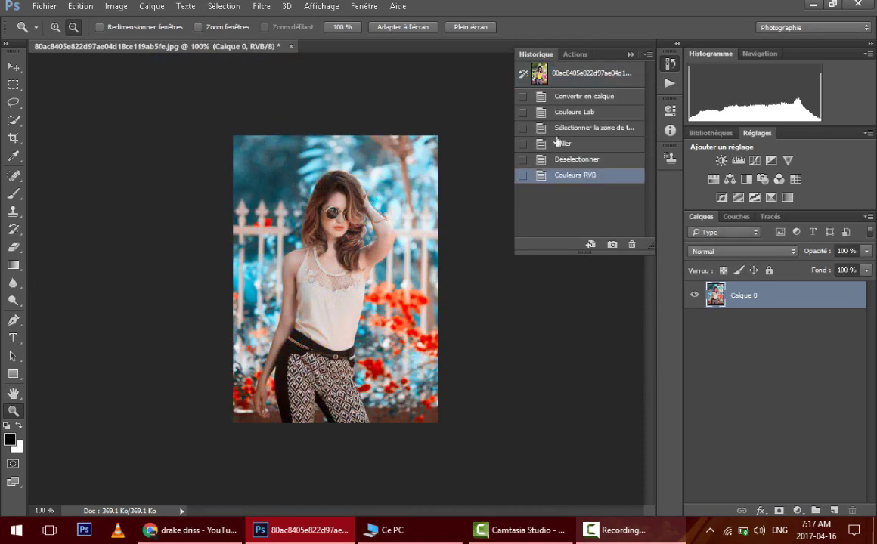
{"action": "left_click", "coordinate": [520, 72]}
{"action": "left_click", "coordinate": [566, 178]}
{"action": "left_click", "coordinate": [628, 55]}
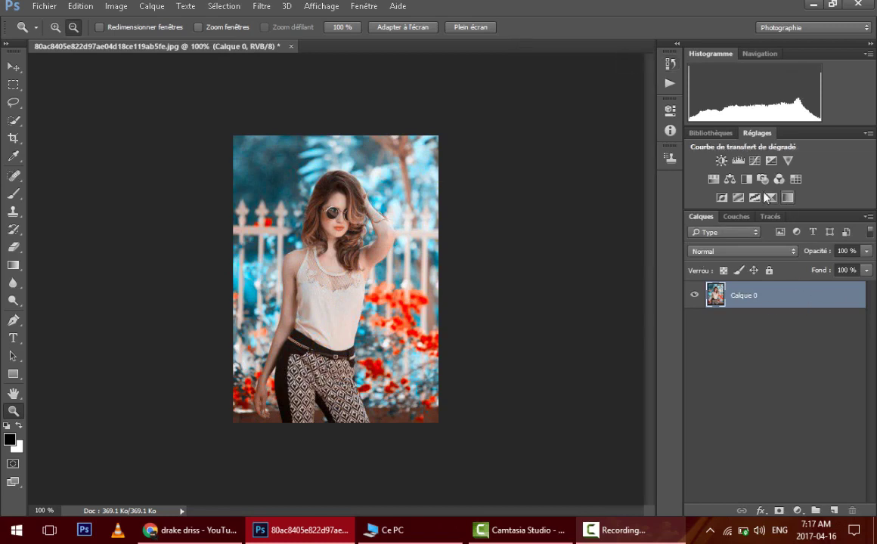
- Add a Selective Color adjustment layer shifting Cyans toward magenta by +7
{"action": "left_click", "coordinate": [787, 197]}
{"action": "left_click", "coordinate": [589, 161]}
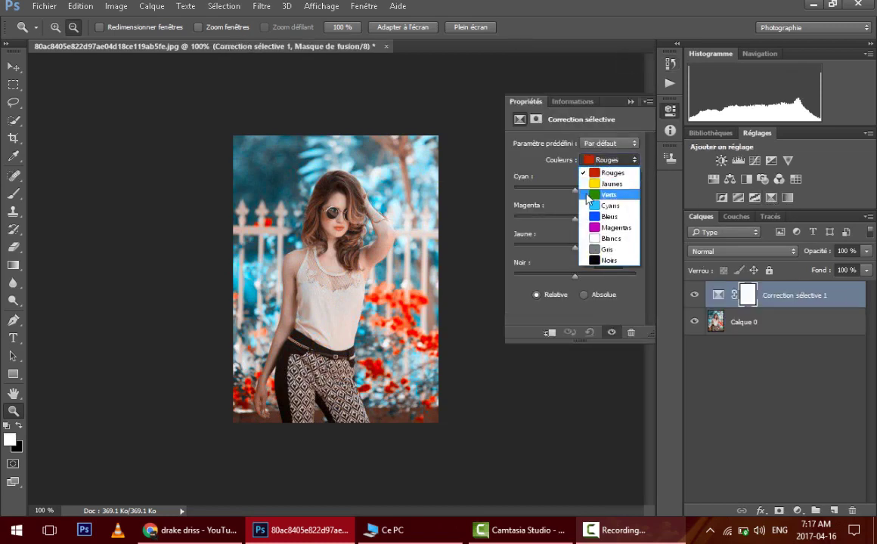
{"action": "left_click", "coordinate": [602, 202]}
{"action": "left_click_drag", "start_coordinate": [574, 219], "coordinate": [604, 218]}
{"action": "left_click", "coordinate": [631, 103]}
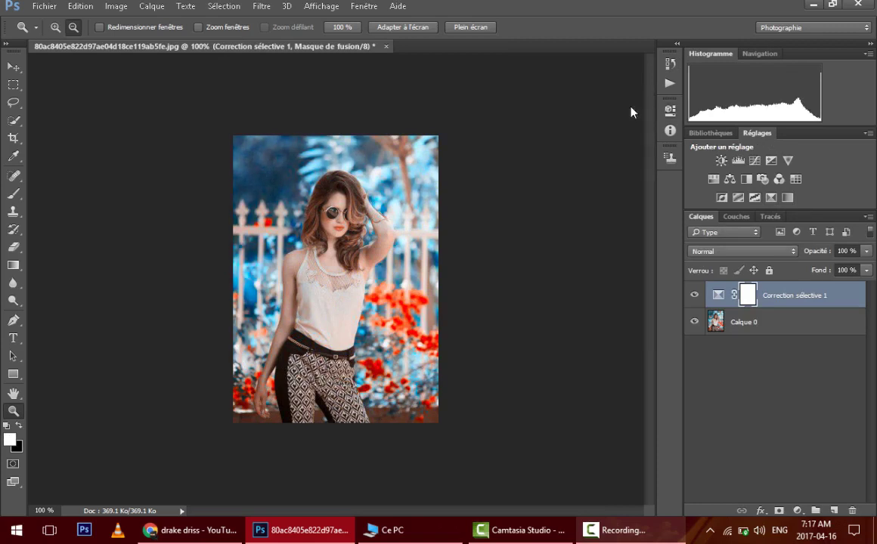
{"action": "left_click", "coordinate": [769, 321]}
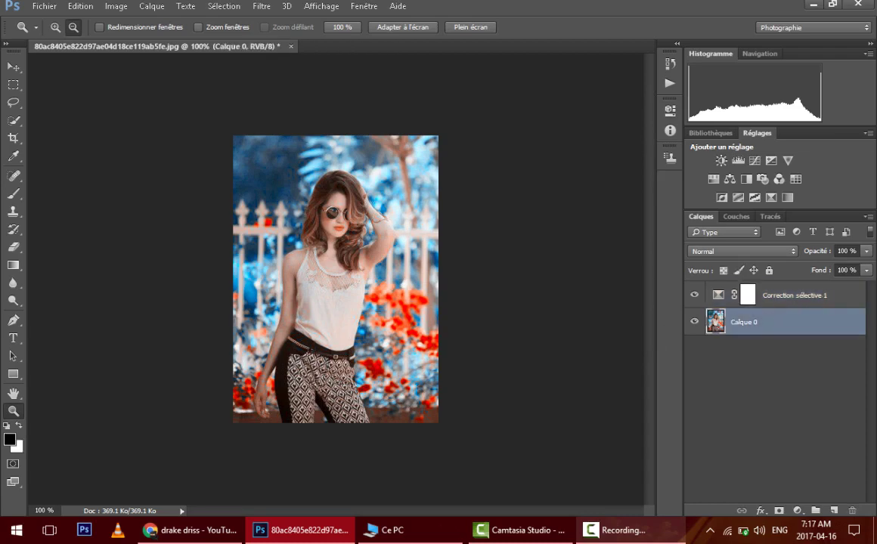
- Flatten the image, unlock the background as Calque 0, and duplicate it as Calque 0 copie
{"action": "left_click", "coordinate": [868, 218]}
{"action": "left_click", "coordinate": [723, 445]}
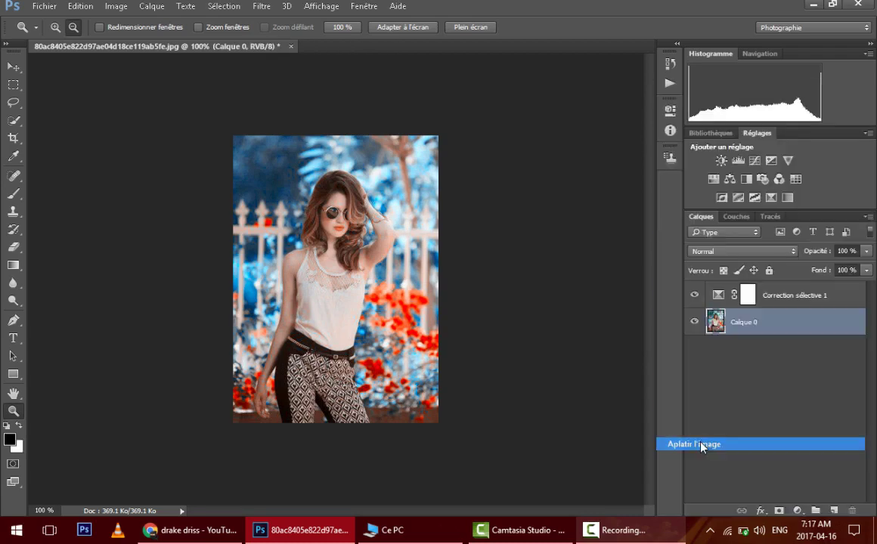
{"action": "double_click", "coordinate": [734, 300]}
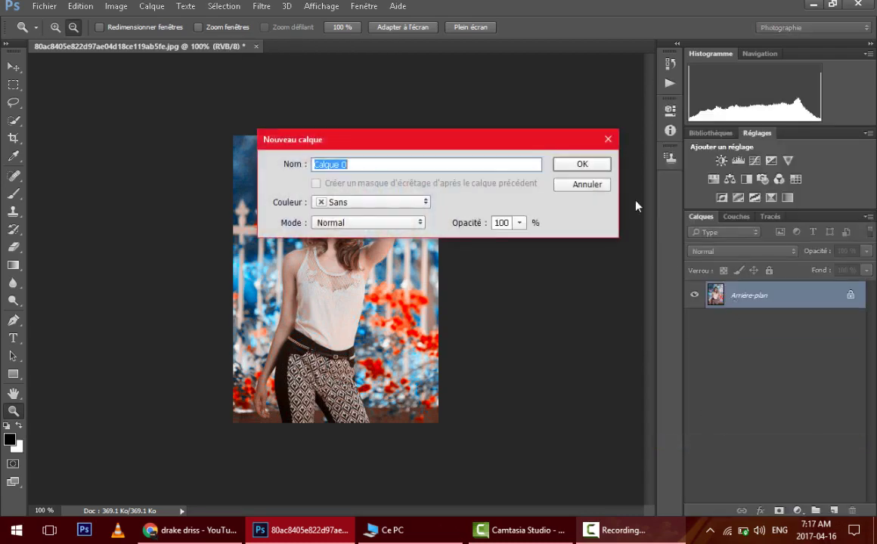
{"action": "left_click", "coordinate": [588, 166]}
{"action": "left_click_drag", "start_coordinate": [831, 298], "coordinate": [834, 512]}
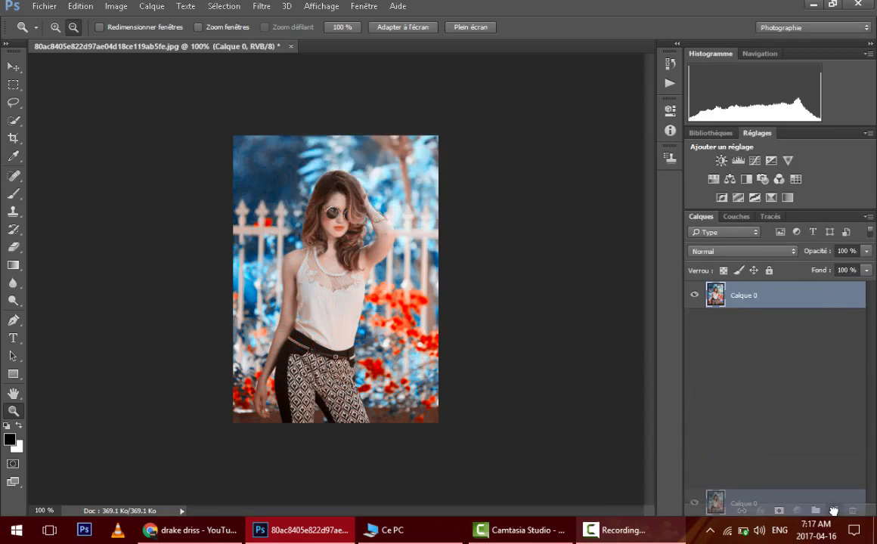
{"action": "left_click", "coordinate": [262, 6]}
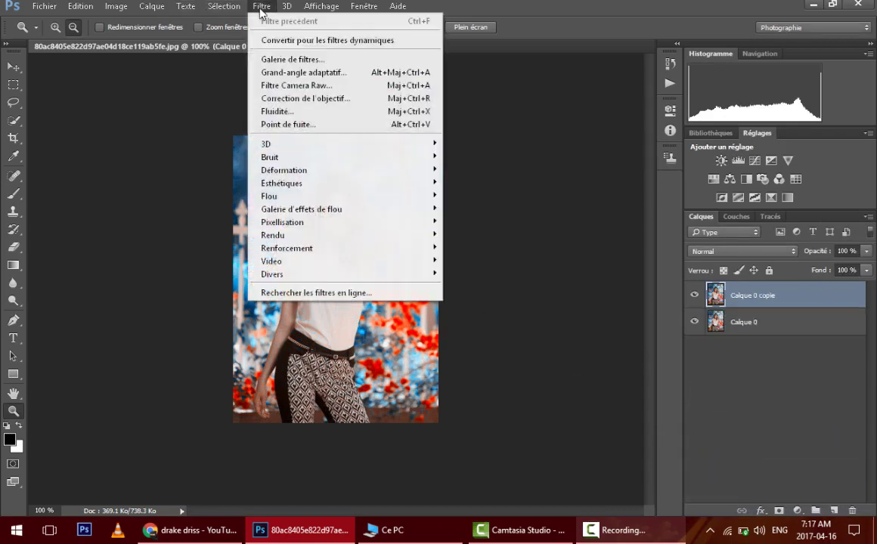
- Apply Camera Raw to the copy: Exposure -0.15, Contrast +20, Blacks -22, Clarity +5, Vibrance +8
{"action": "left_click", "coordinate": [291, 85]}
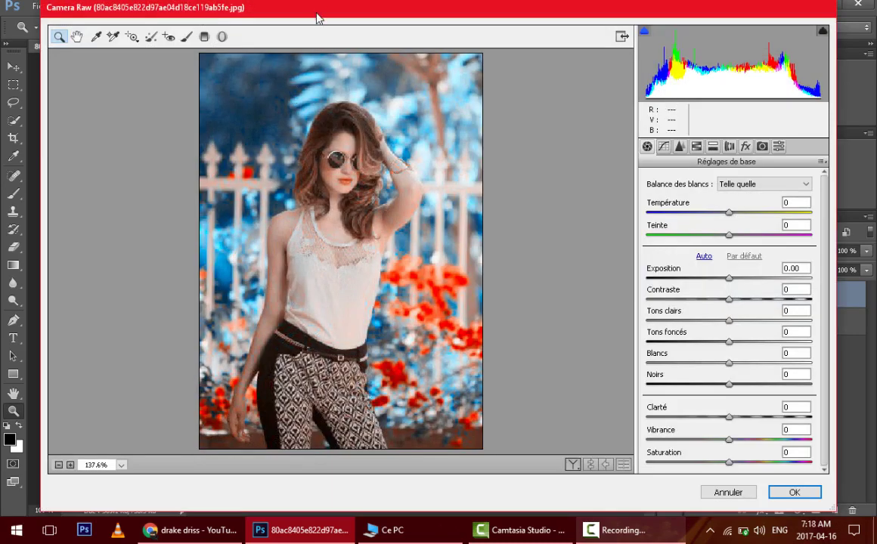
{"action": "left_click_drag", "start_coordinate": [318, 18], "coordinate": [315, 33]}
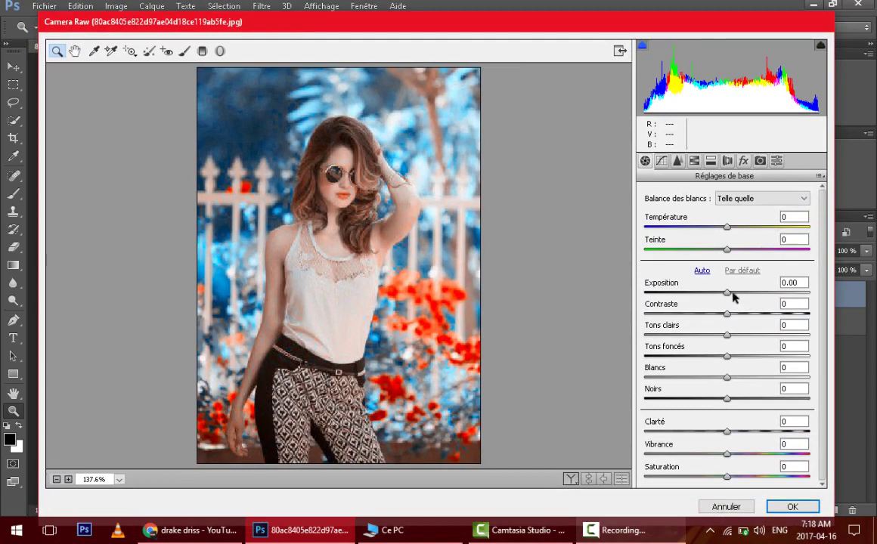
{"action": "mouse_move", "coordinate": [729, 293]}
{"action": "left_mouse_down"}
{"action": "mouse_move", "coordinate": [761, 316]}
{"action": "mouse_move", "coordinate": [744, 318]}
{"action": "mouse_move", "coordinate": [736, 337]}
{"action": "mouse_move", "coordinate": [717, 345]}
{"action": "mouse_move", "coordinate": [736, 359]}
{"action": "mouse_move", "coordinate": [726, 362]}
{"action": "mouse_move", "coordinate": [735, 359]}
{"action": "mouse_move", "coordinate": [740, 377]}
{"action": "mouse_move", "coordinate": [709, 404]}
{"action": "mouse_move", "coordinate": [736, 433]}
{"action": "mouse_move", "coordinate": [731, 480]}
{"action": "left_mouse_up"}
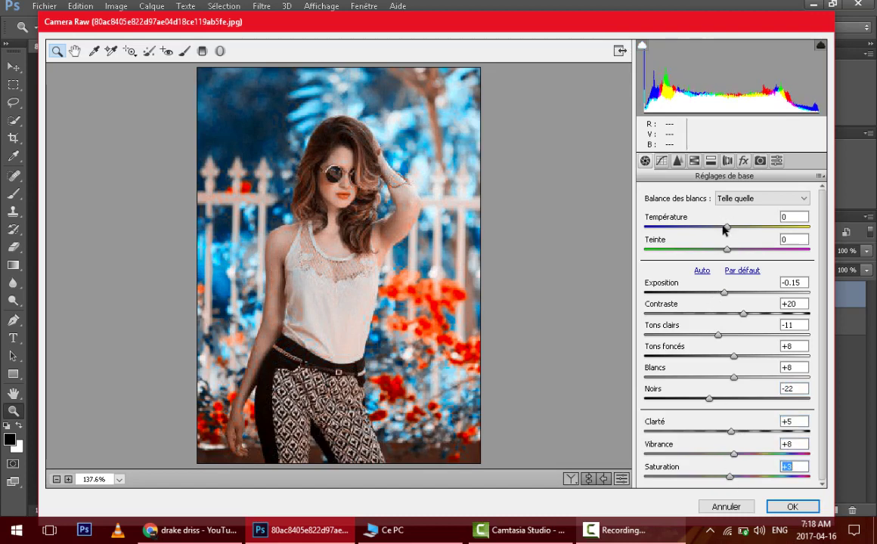
{"action": "left_click_drag", "start_coordinate": [723, 226], "coordinate": [719, 226]}
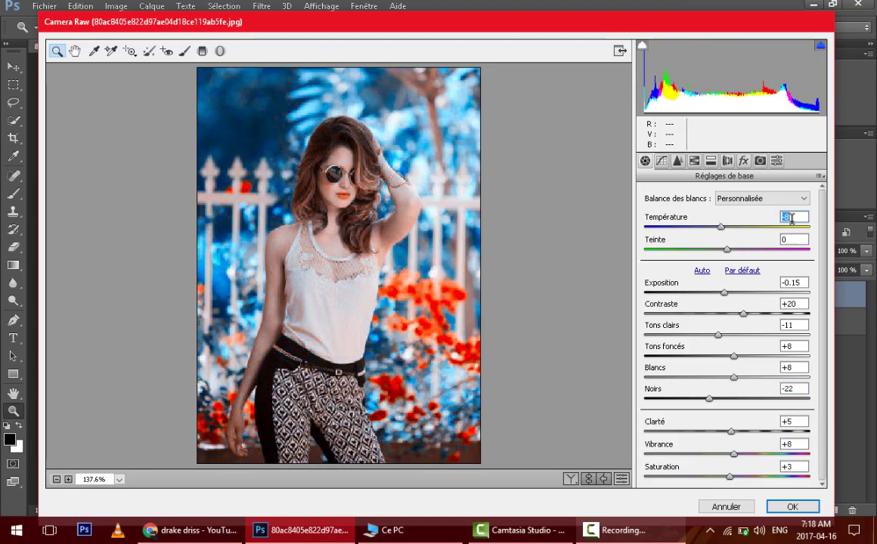
{"action": "type", "text": "0"}
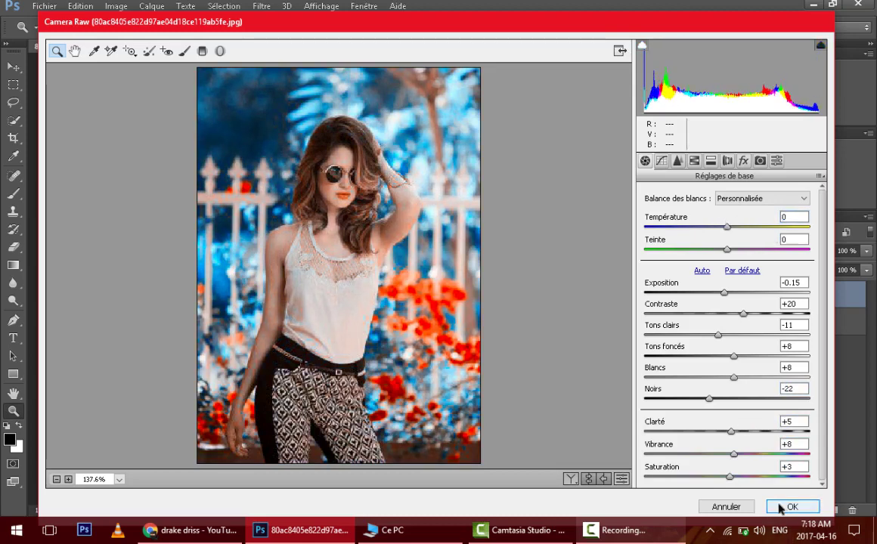
{"action": "left_click", "coordinate": [779, 506]}
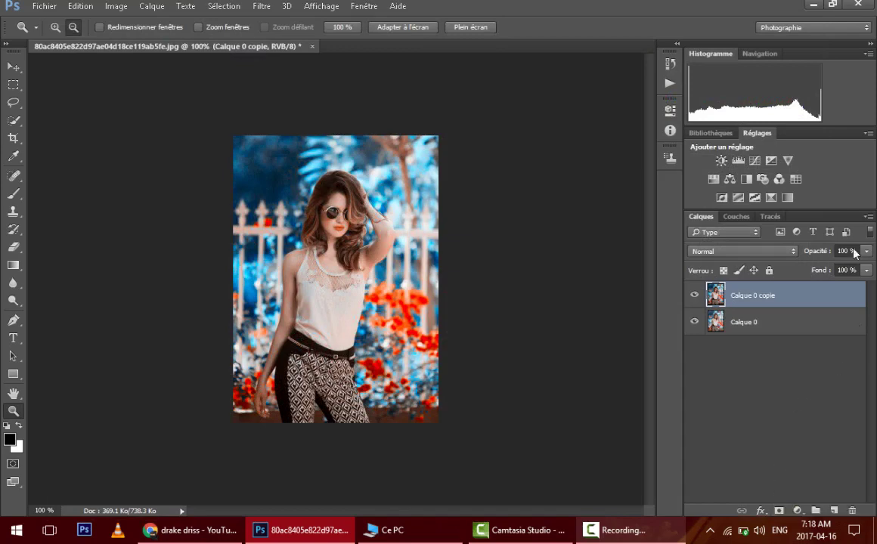
- Flatten the Camera Raw copy and base into a single editable Calque 0 layer
{"action": "left_click", "coordinate": [869, 218]}
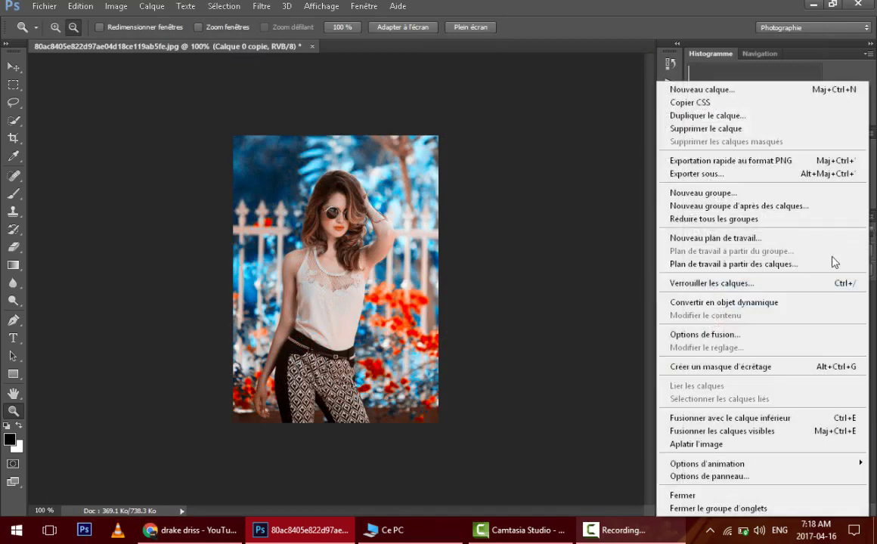
{"action": "left_click", "coordinate": [708, 447]}
{"action": "double_click", "coordinate": [735, 297]}
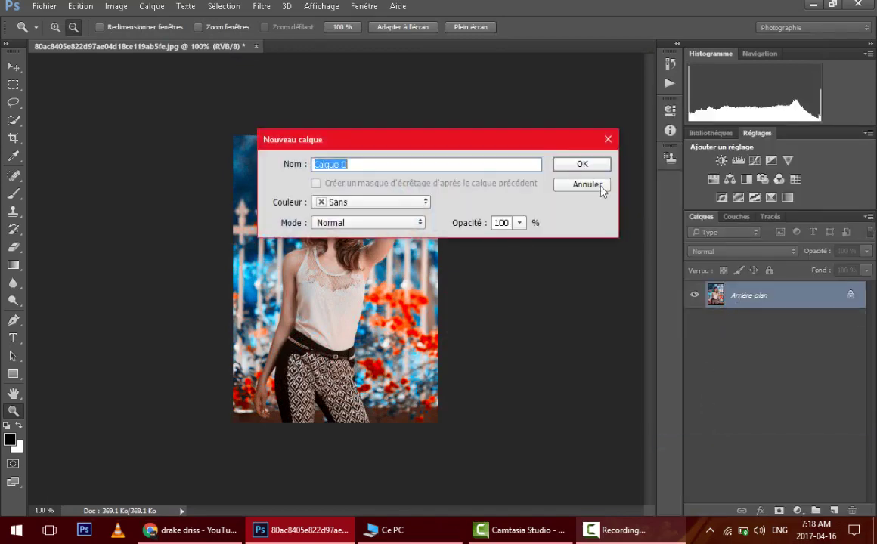
{"action": "left_click", "coordinate": [577, 165]}
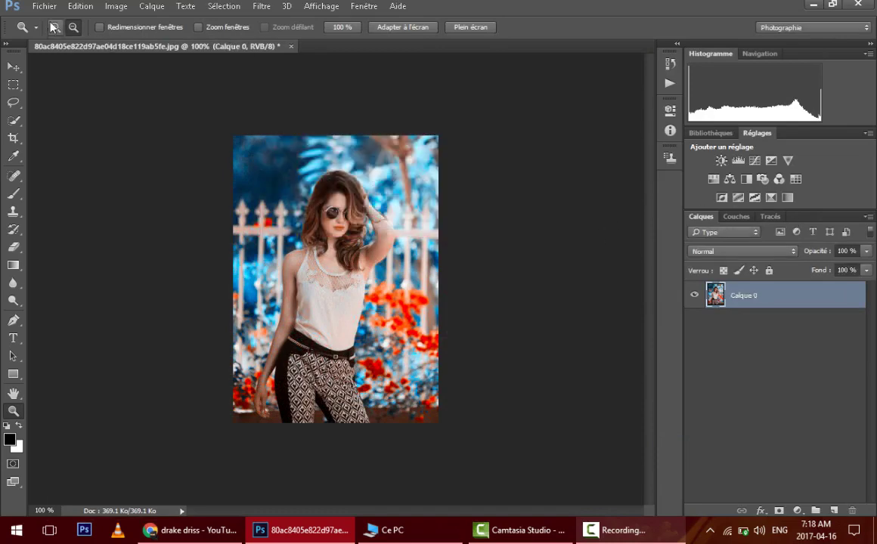
- Inspect the face at 200% zoom, then return to 100%
{"action": "left_click", "coordinate": [236, 181]}
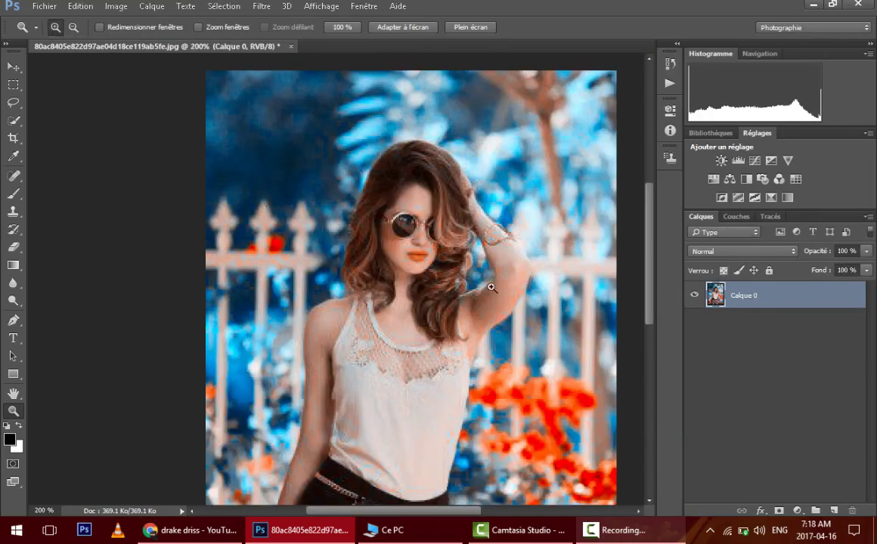
{"action": "left_click", "coordinate": [13, 394]}
{"action": "left_click_drag", "start_coordinate": [312, 306], "coordinate": [405, 227]}
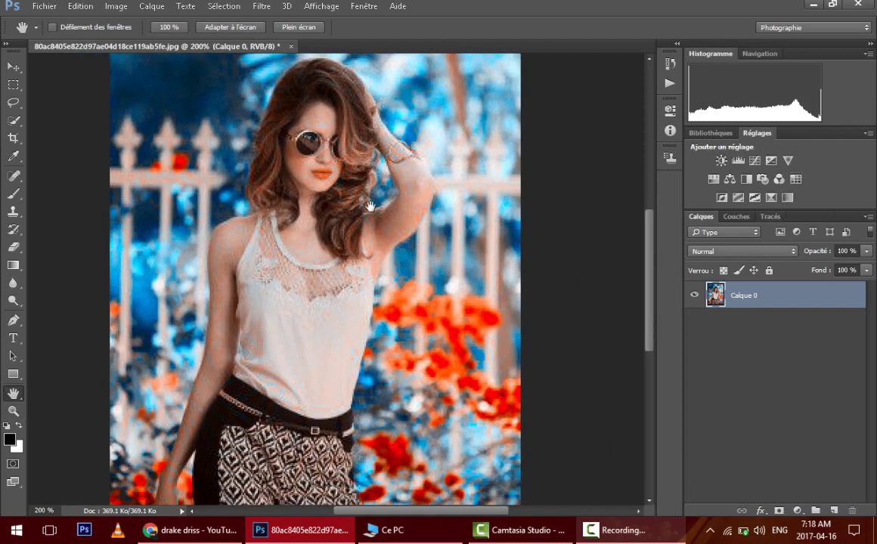
{"action": "left_click_drag", "start_coordinate": [371, 206], "coordinate": [195, 287]}
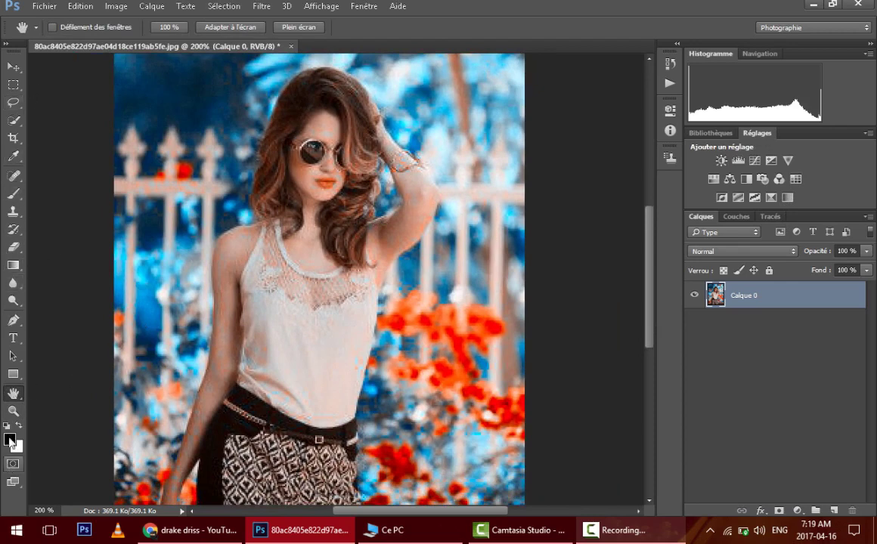
{"action": "left_click", "coordinate": [13, 410]}
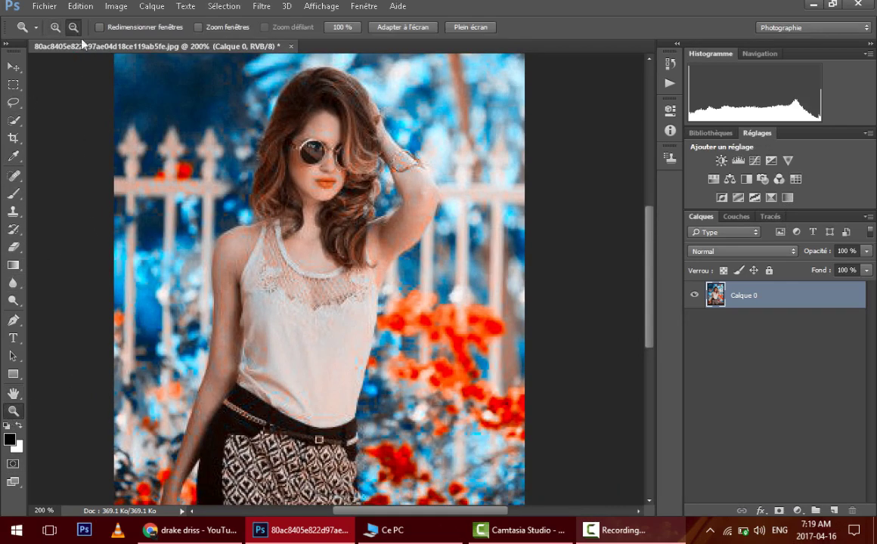
{"action": "left_click", "coordinate": [178, 118]}
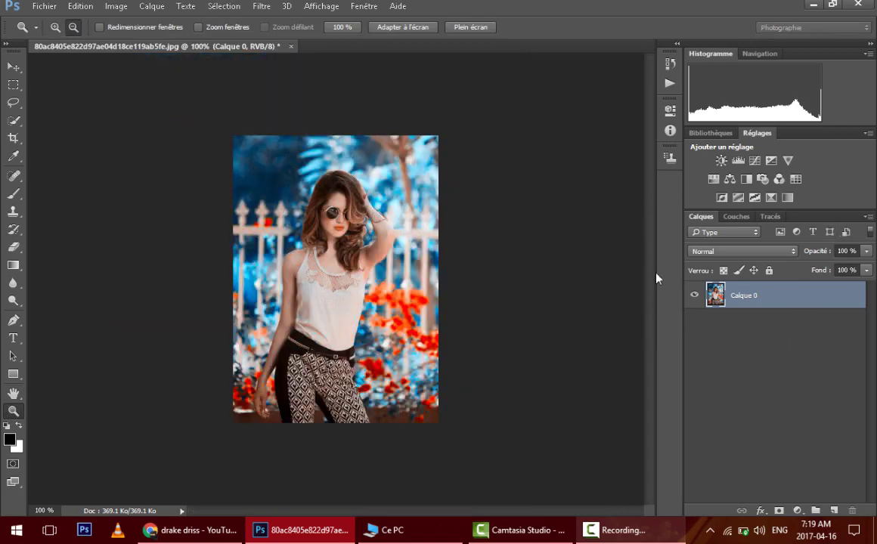
- Add a Color Balance layer setting midtones to red +11 and blue +19
{"action": "left_click", "coordinate": [729, 178]}
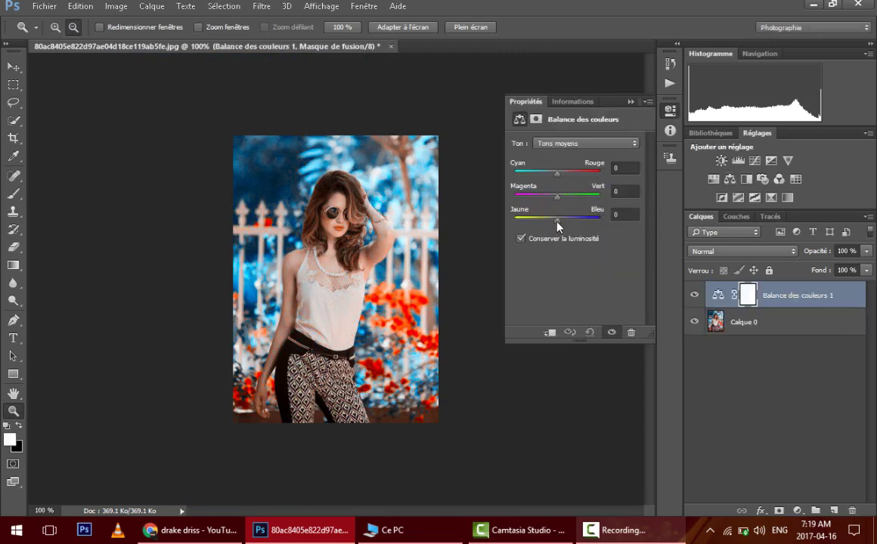
{"action": "left_click_drag", "start_coordinate": [558, 223], "coordinate": [565, 224]}
{"action": "left_click_drag", "start_coordinate": [558, 174], "coordinate": [563, 177]}
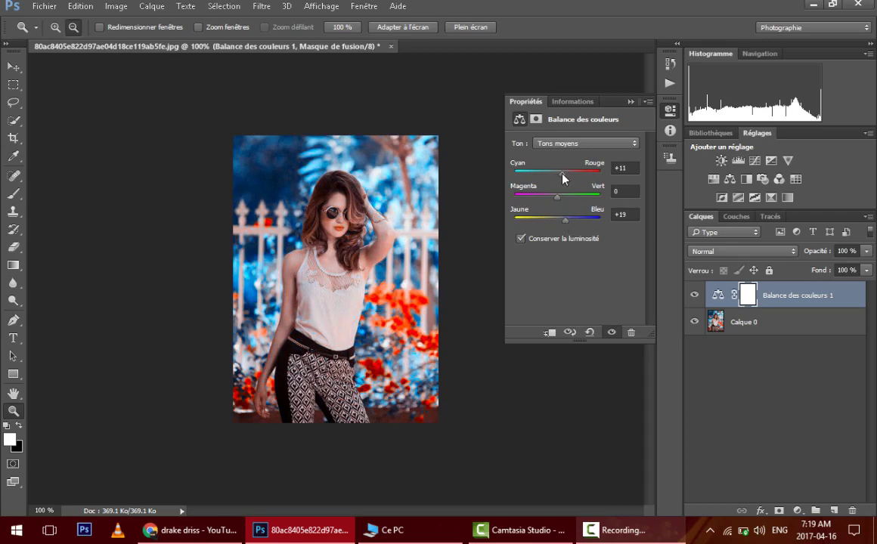
{"action": "left_click", "coordinate": [631, 102]}
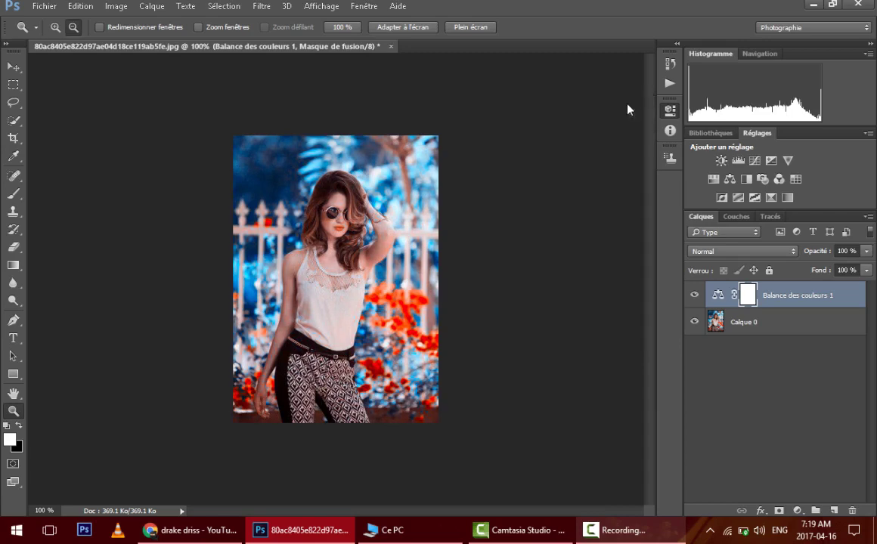
- Flatten the image, unlock it as Calque 0, and duplicate it as Calque 0 copie
{"action": "left_click", "coordinate": [867, 217]}
{"action": "left_click", "coordinate": [740, 391]}
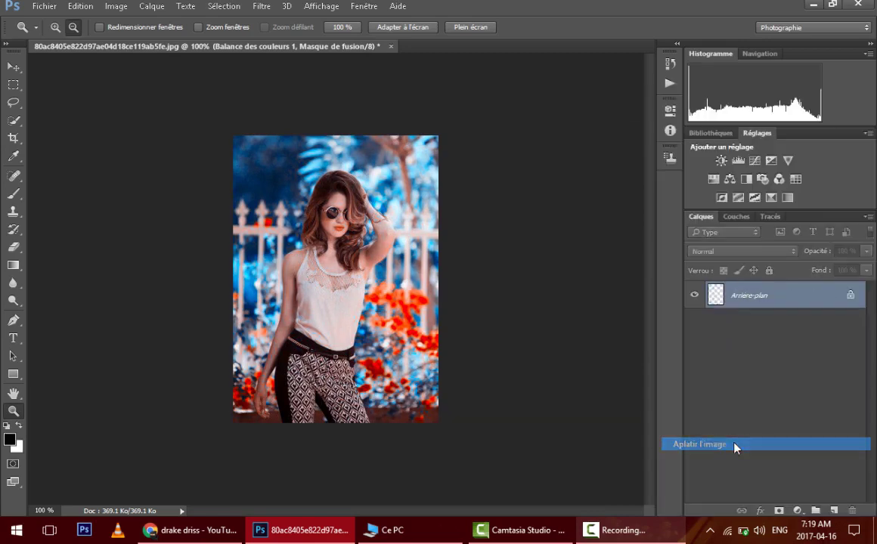
{"action": "double_click", "coordinate": [741, 308]}
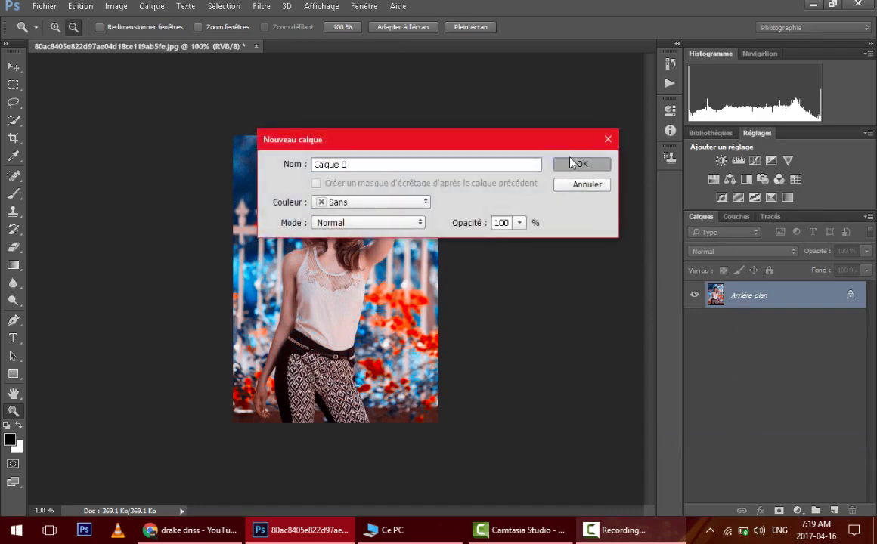
{"action": "left_click", "coordinate": [578, 162]}
{"action": "mouse_move", "coordinate": [817, 304]}
{"action": "left_mouse_down"}
{"action": "mouse_move", "coordinate": [839, 506]}
{"action": "mouse_move", "coordinate": [833, 511]}
{"action": "left_mouse_up"}
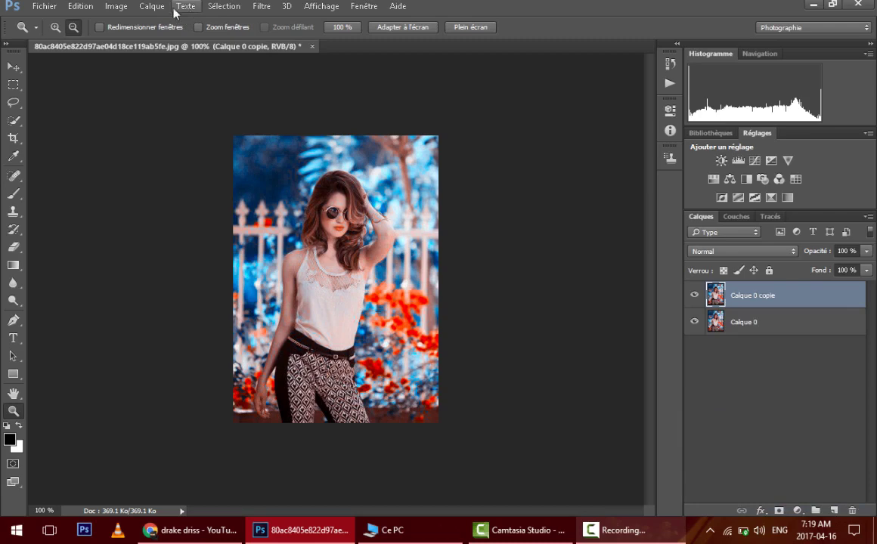
{"action": "left_click", "coordinate": [260, 6]}
- Add a Camera Raw post-crop vignette darkening the corners of Calque 0 copie
{"action": "left_click", "coordinate": [280, 87]}
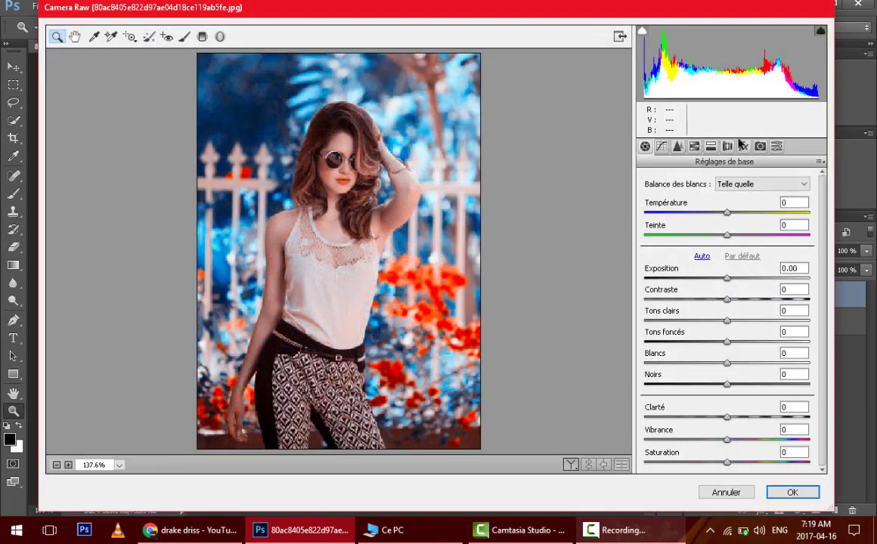
{"action": "left_click", "coordinate": [745, 148]}
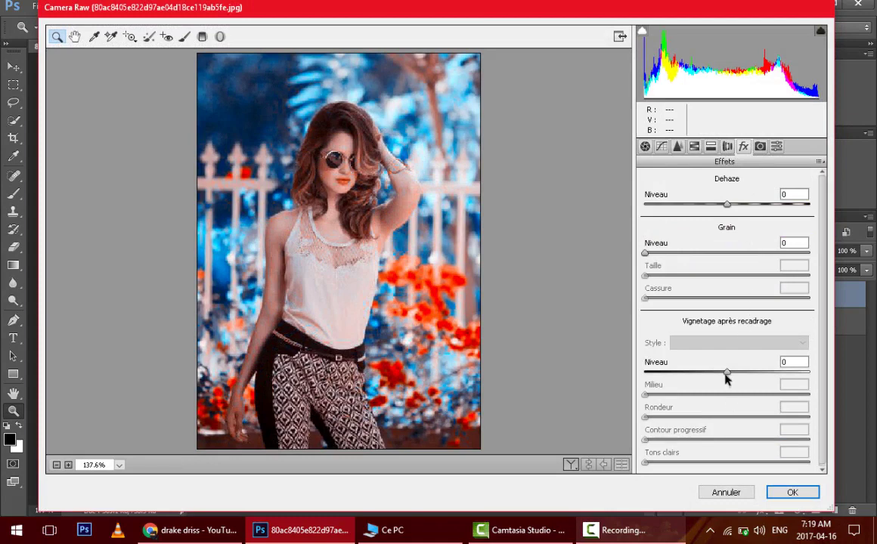
{"action": "mouse_move", "coordinate": [726, 378]}
{"action": "left_mouse_down"}
{"action": "mouse_move", "coordinate": [693, 382]}
{"action": "mouse_move", "coordinate": [703, 378]}
{"action": "left_mouse_up"}
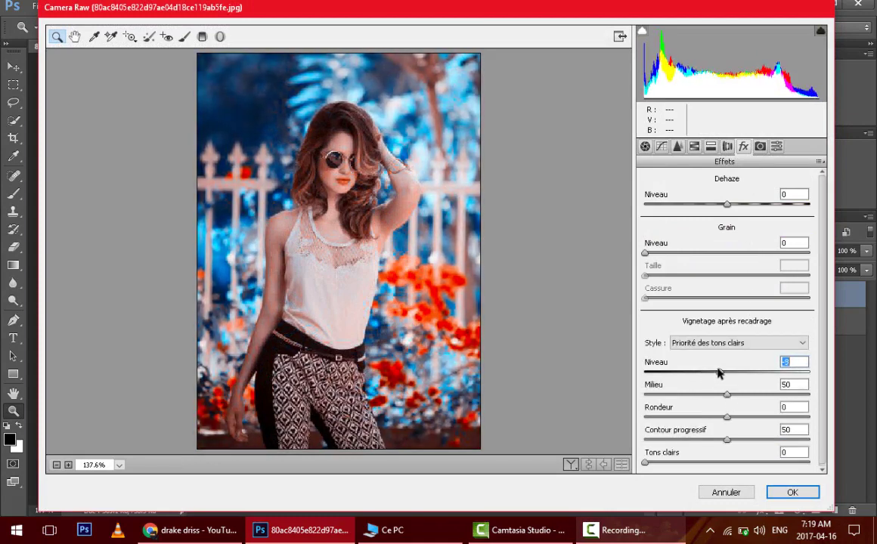
{"action": "left_click", "coordinate": [790, 492]}
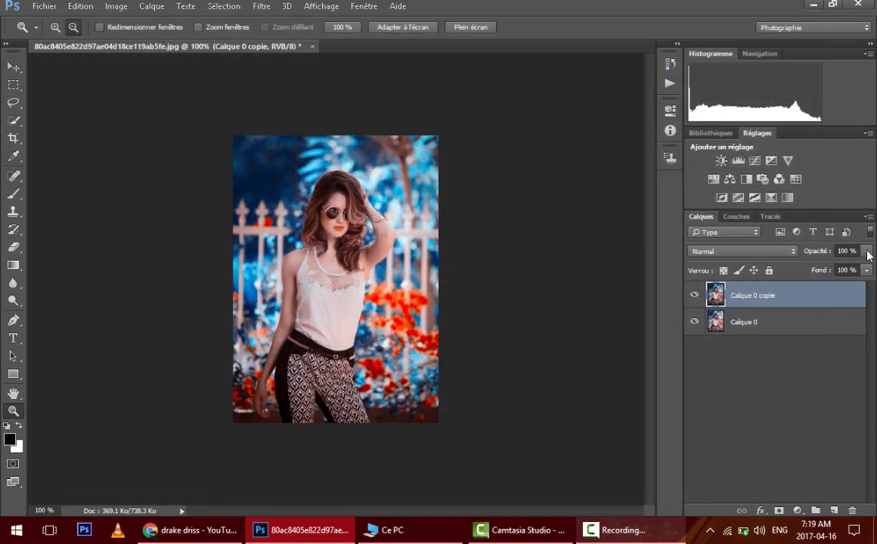
- Lower the Calque 0 copie layer's opacity to 69%
{"action": "left_click", "coordinate": [868, 252]}
{"action": "left_click_drag", "start_coordinate": [852, 271], "coordinate": [846, 271]}
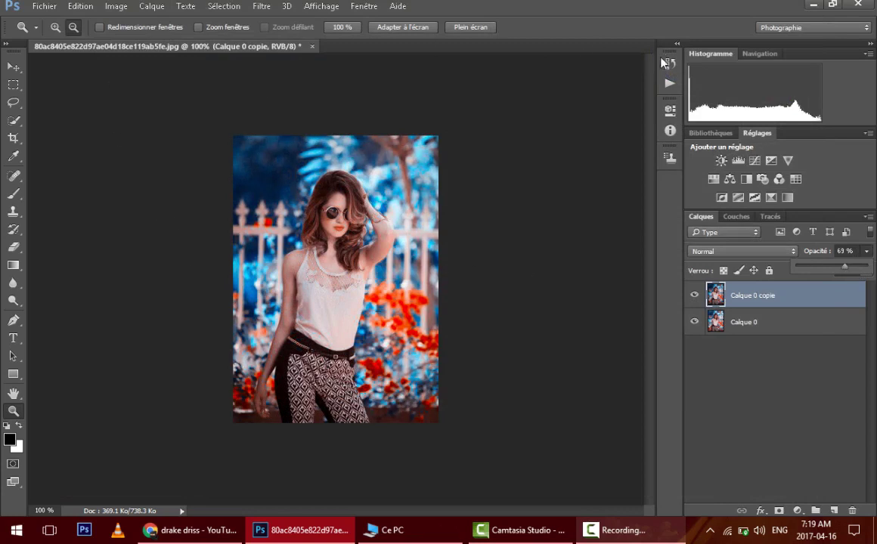
{"action": "left_click", "coordinate": [13, 394]}
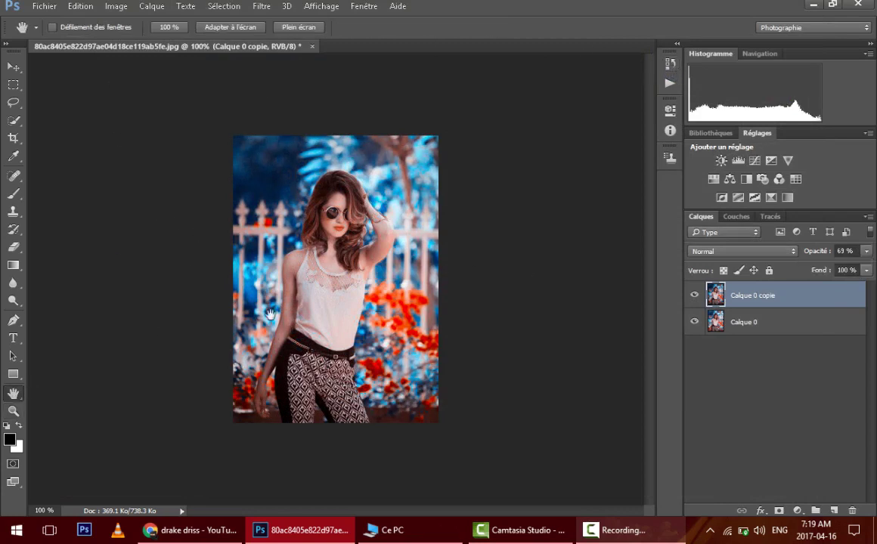
- Toggle between the original snapshot and the latest History state to compare before and after
{"action": "left_click", "coordinate": [670, 63]}
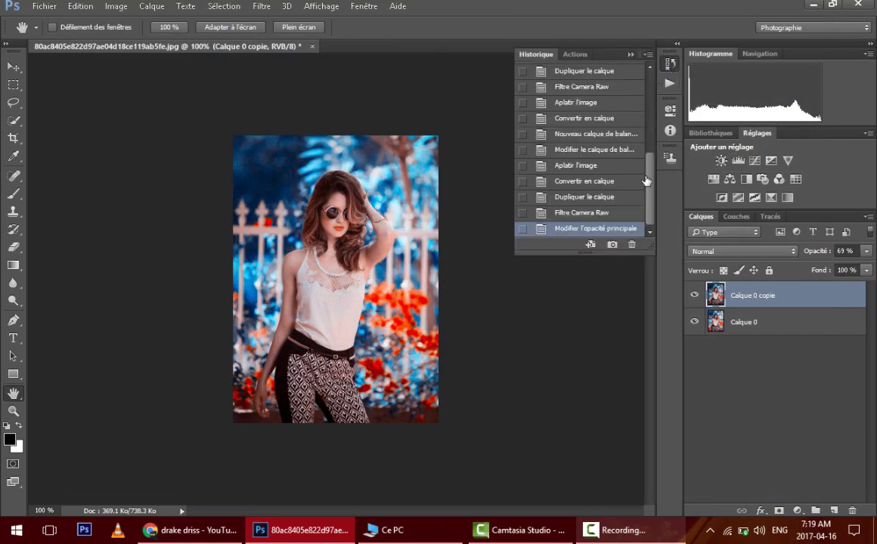
{"action": "scroll", "coordinate": [590, 151], "scroll_direction": "up", "scroll_amount": 5}
{"action": "left_click", "coordinate": [613, 70]}
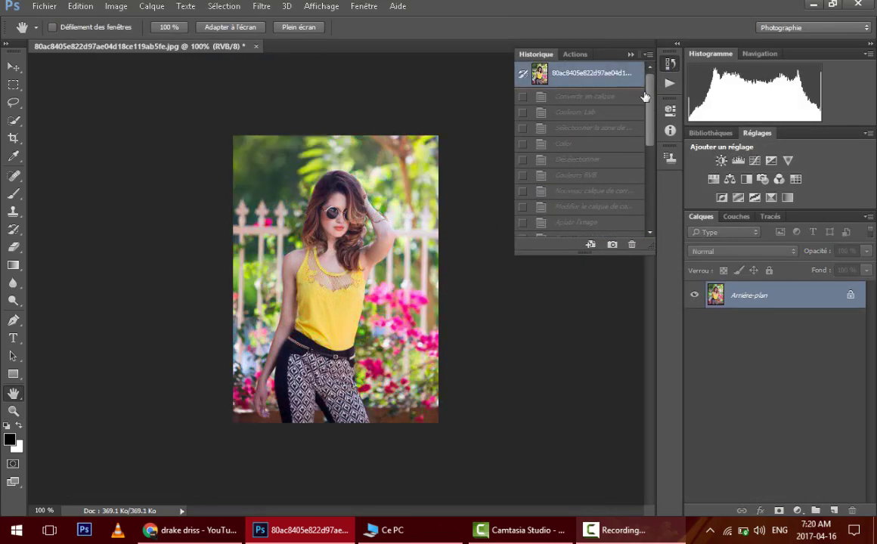
{"action": "left_click_drag", "start_coordinate": [650, 113], "coordinate": [622, 219]}
{"action": "left_click", "coordinate": [592, 227]}
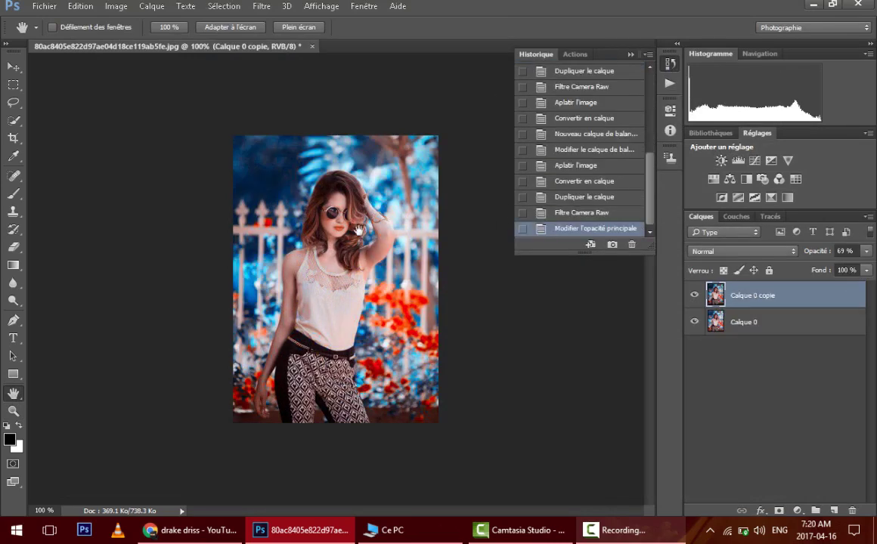
{"action": "left_click_drag", "start_coordinate": [648, 149], "coordinate": [648, 76]}
{"action": "left_click", "coordinate": [582, 72]}
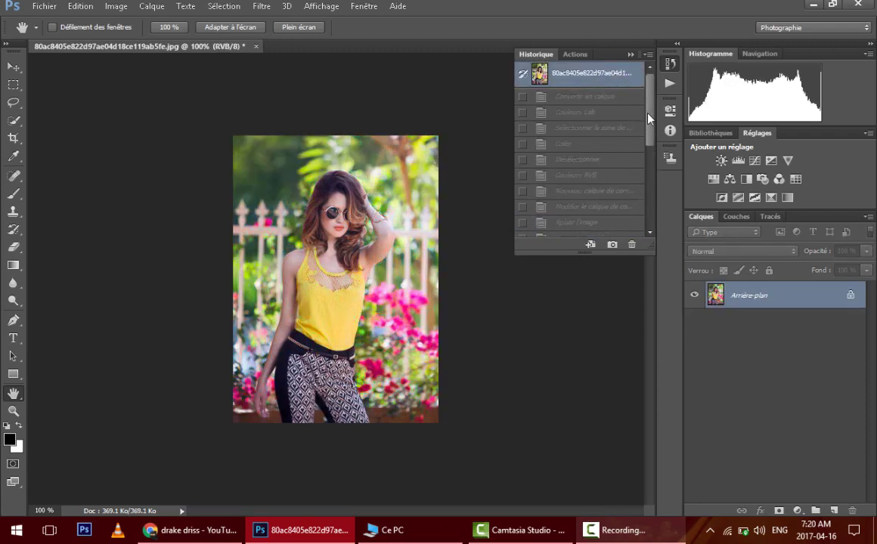
{"action": "left_click_drag", "start_coordinate": [650, 114], "coordinate": [650, 220]}
{"action": "left_click", "coordinate": [592, 231]}
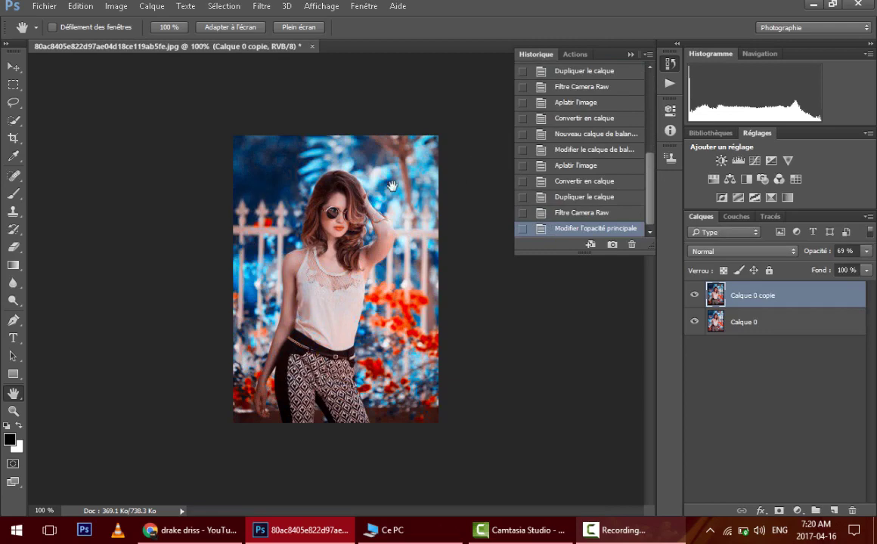
- Flatten the image with Aplatir l'image and convert the background into unlocked layer Calque 0
{"action": "left_click", "coordinate": [629, 56]}
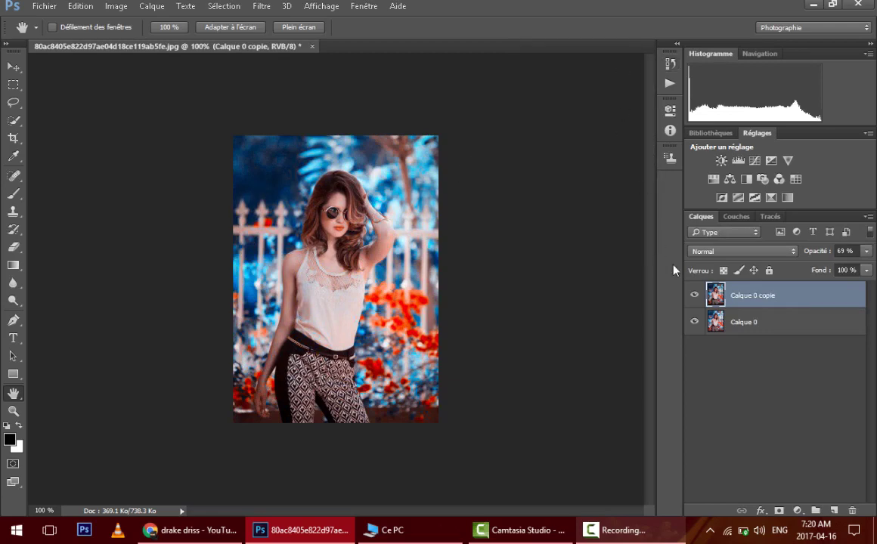
{"action": "left_click", "coordinate": [869, 217]}
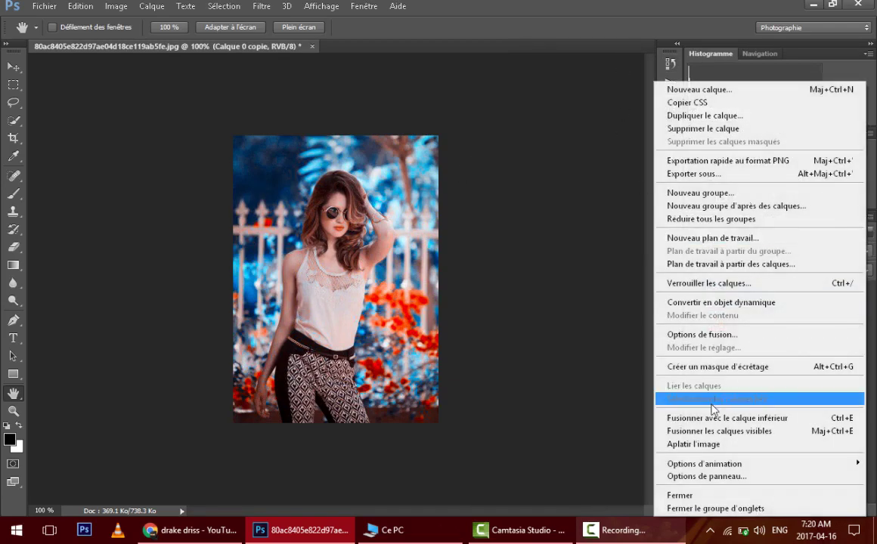
{"action": "left_click", "coordinate": [690, 445]}
{"action": "double_click", "coordinate": [726, 299]}
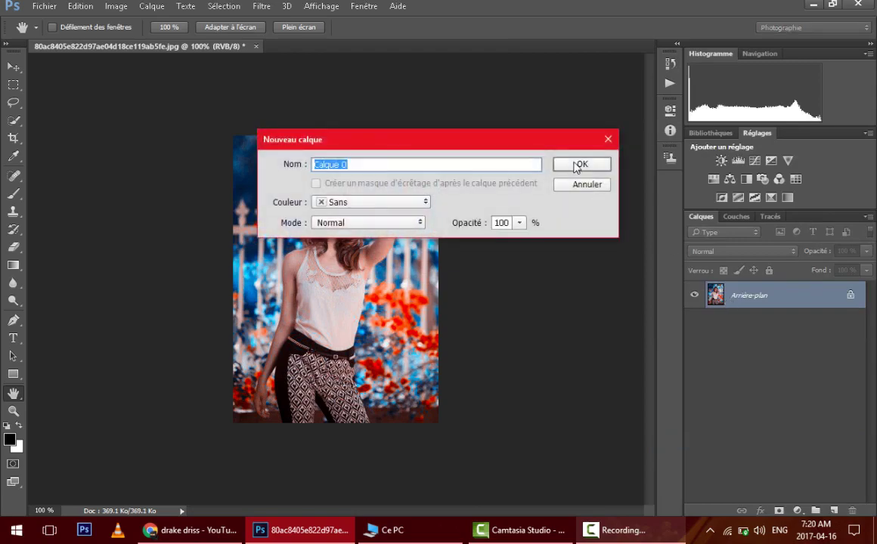
{"action": "left_click", "coordinate": [573, 166]}
- Switch to Chrome and scroll through the YouTube channel's Photoshop tutorial uploads
{"action": "left_click", "coordinate": [191, 530]}
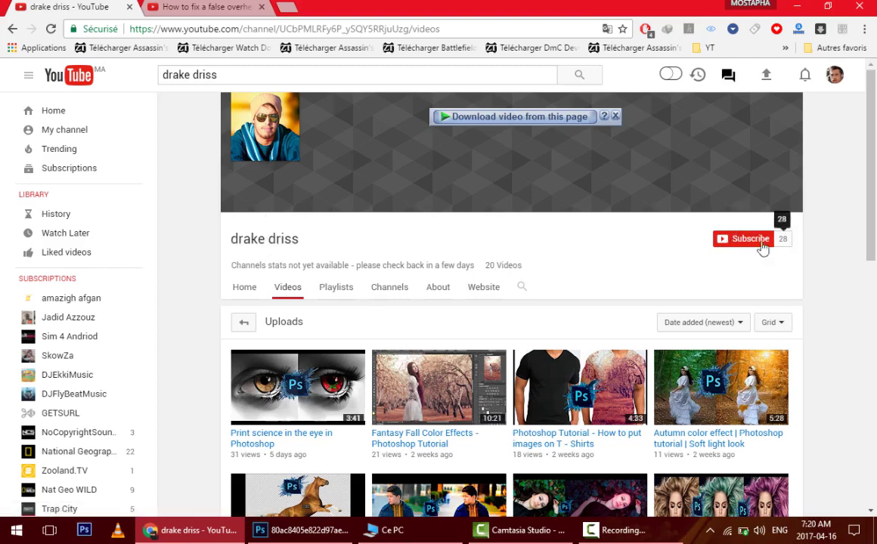
{"action": "left_click_drag", "start_coordinate": [871, 196], "coordinate": [874, 452]}
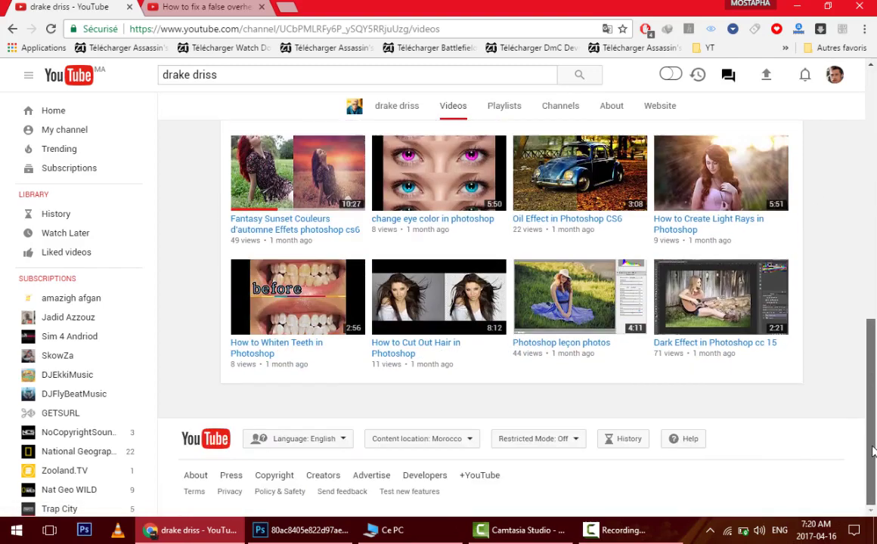
{"action": "mouse_move", "coordinate": [579, 296]}
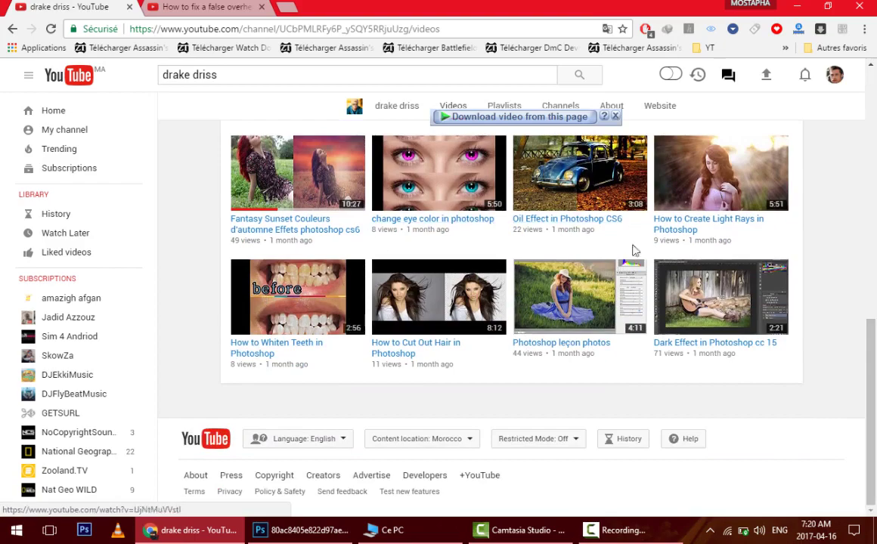
{"action": "left_click_drag", "start_coordinate": [871, 410], "coordinate": [873, 163]}
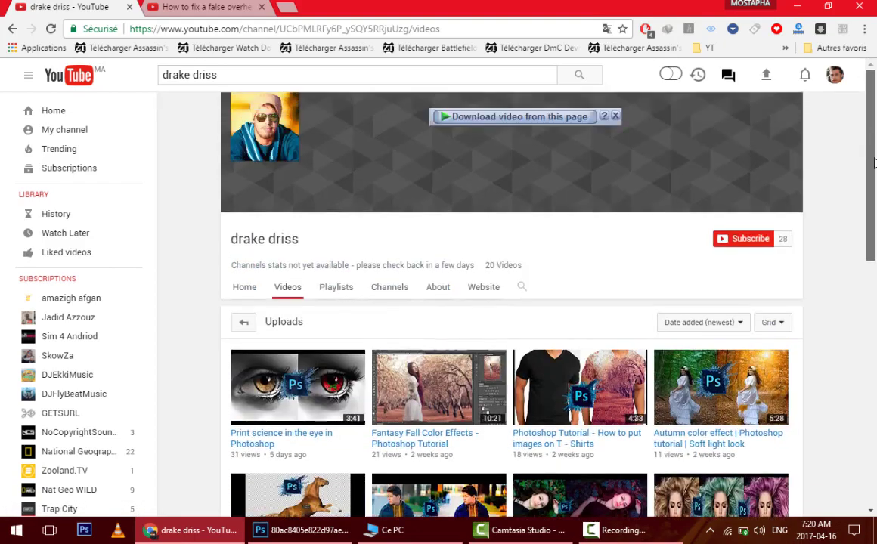
- Bring Camtasia Studio forward and stop the screen recording at 4:25
{"action": "left_click", "coordinate": [522, 530]}
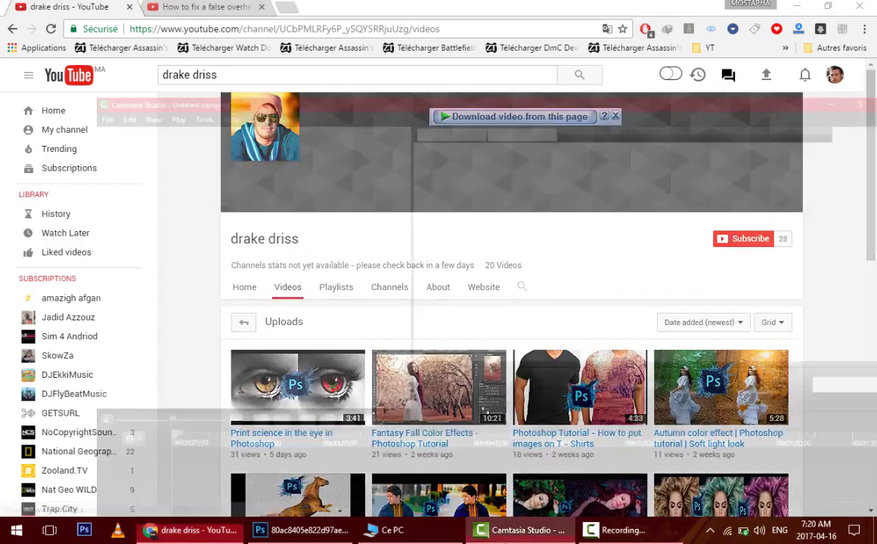
{"action": "left_click", "coordinate": [625, 533]}
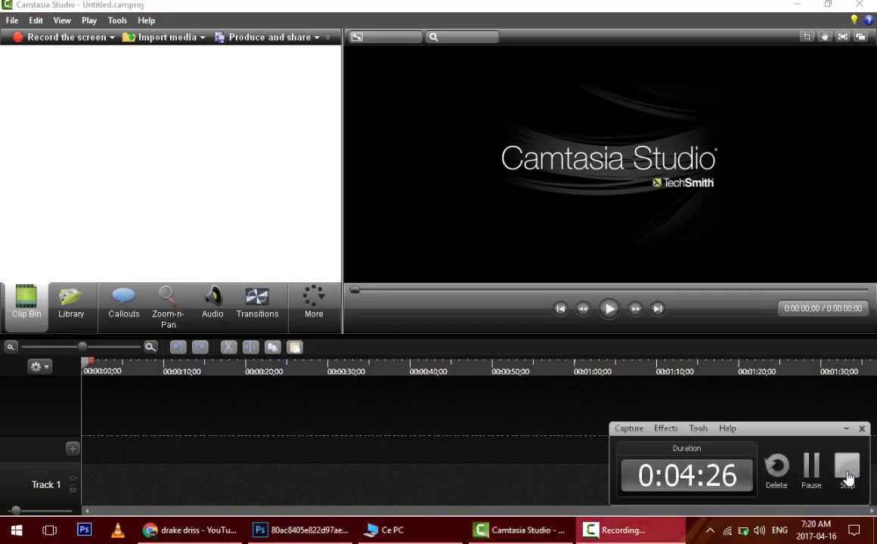
{"action": "left_click", "coordinate": [847, 468]}
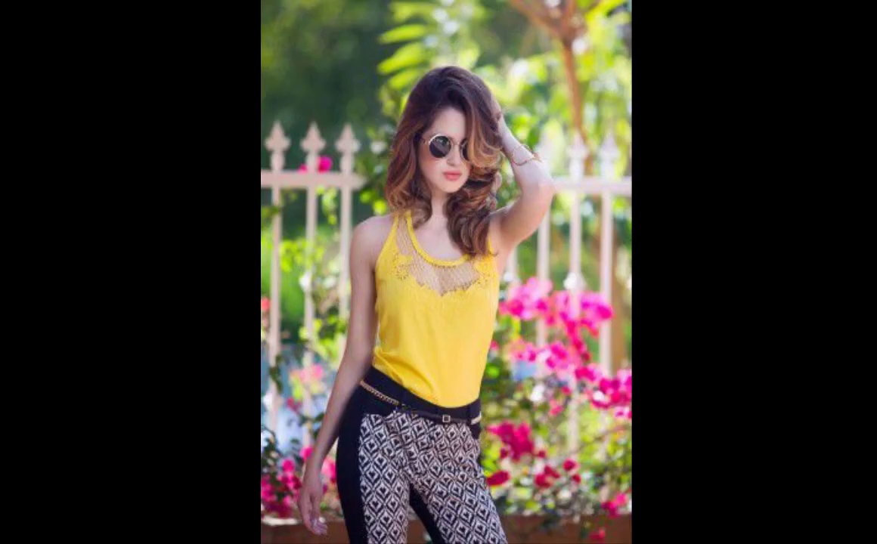